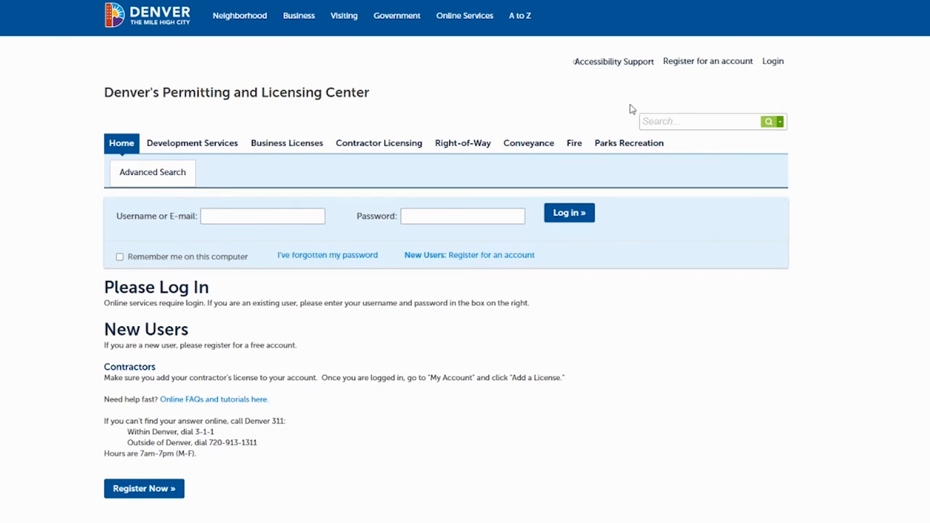
- Sign in to the Permitting and Licensing Center with the account e-mail and password
click(288, 214)
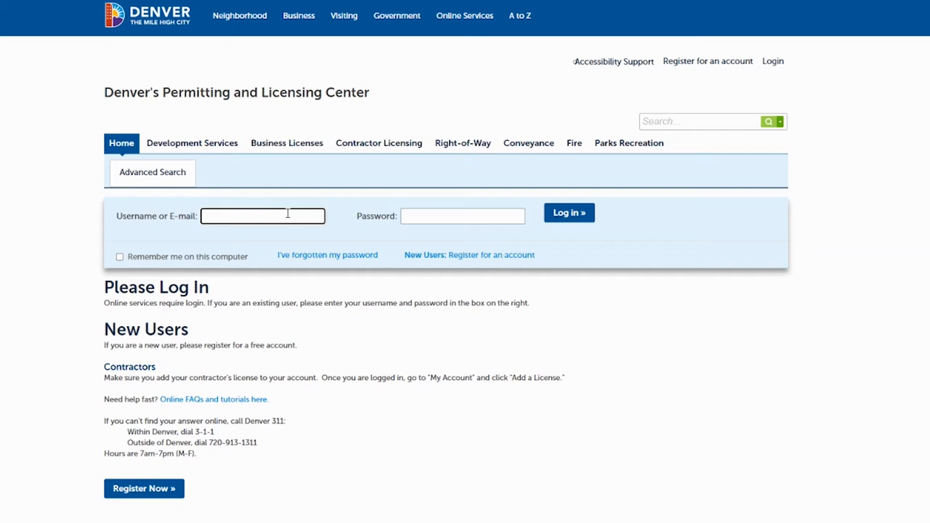
text(denv)
text(e)
click(438, 218)
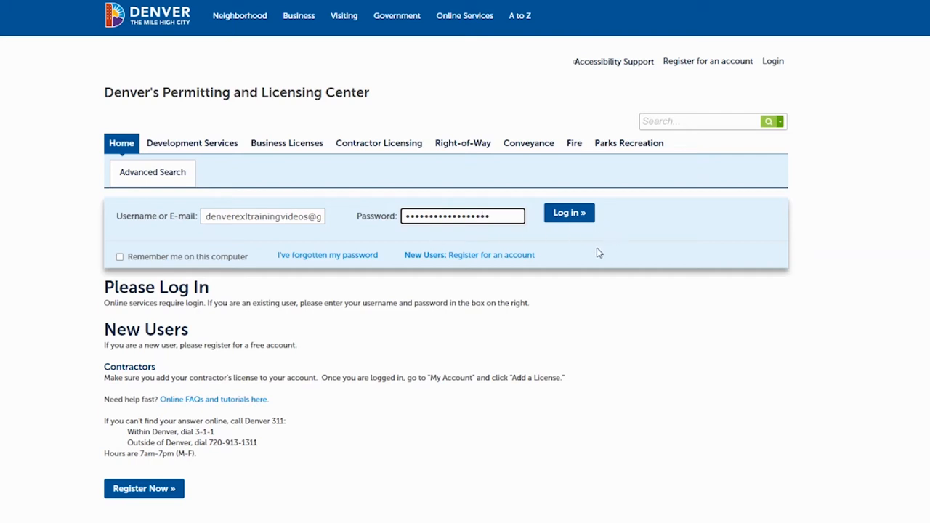
click(572, 215)
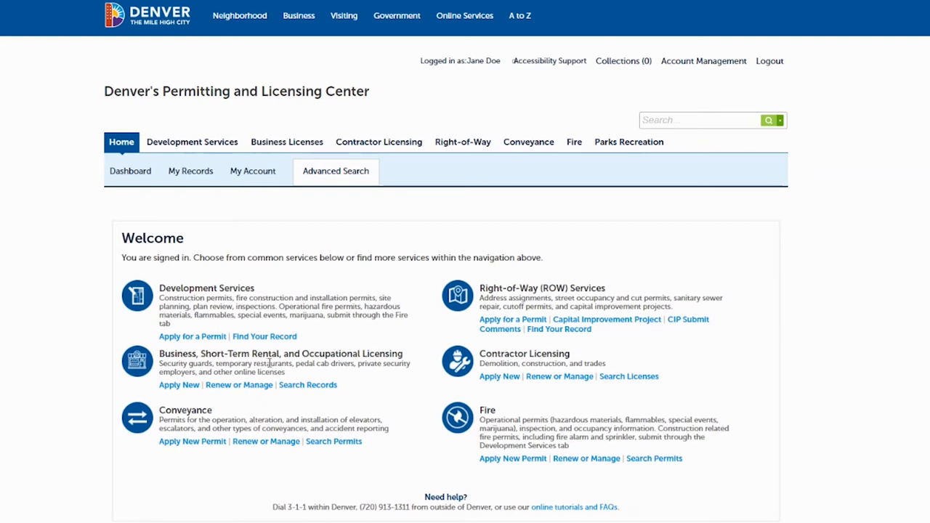
- Start a new business license application as a Pedal Cab Driver License and continue
click(174, 389)
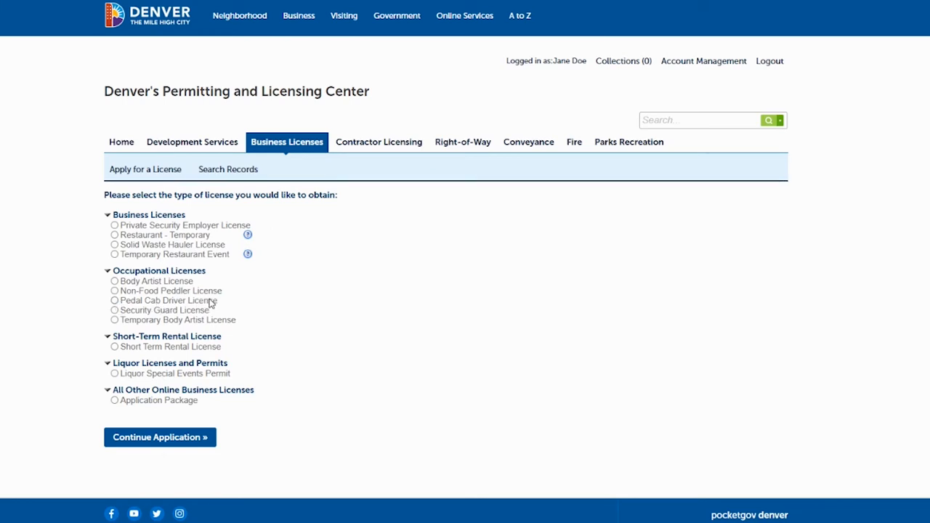
click(114, 301)
click(153, 439)
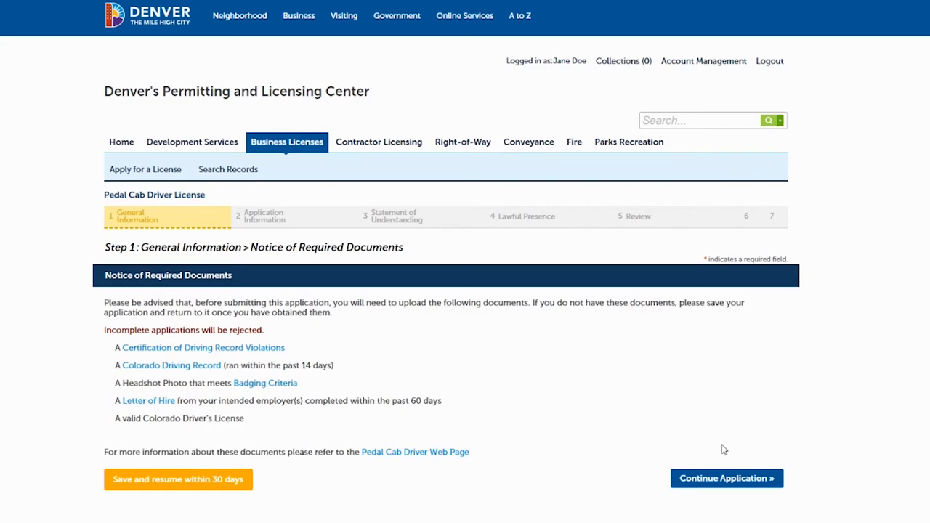
- Move past the Notice of Required Documents to the Applicant Information step
click(709, 479)
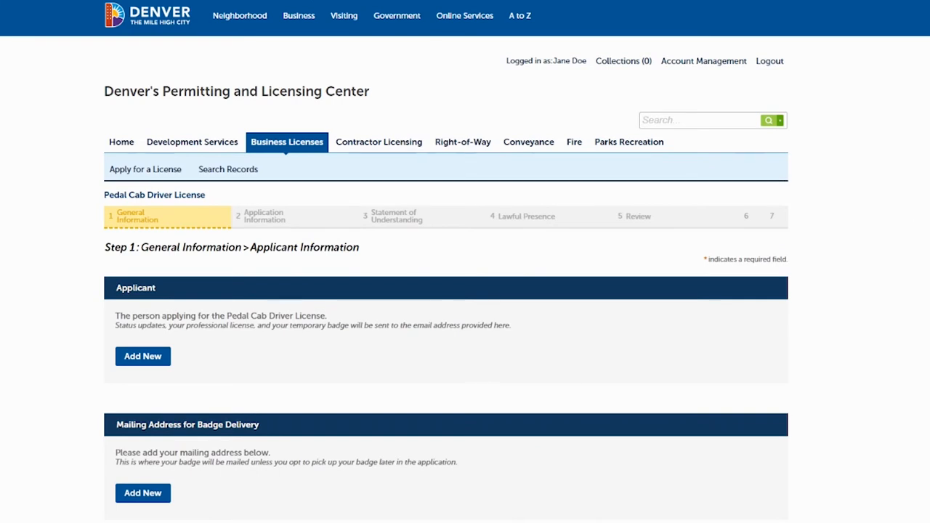
- Add a new applicant contact with the applicant's first name, last name and birth date
scroll(465, 290, down, 1)
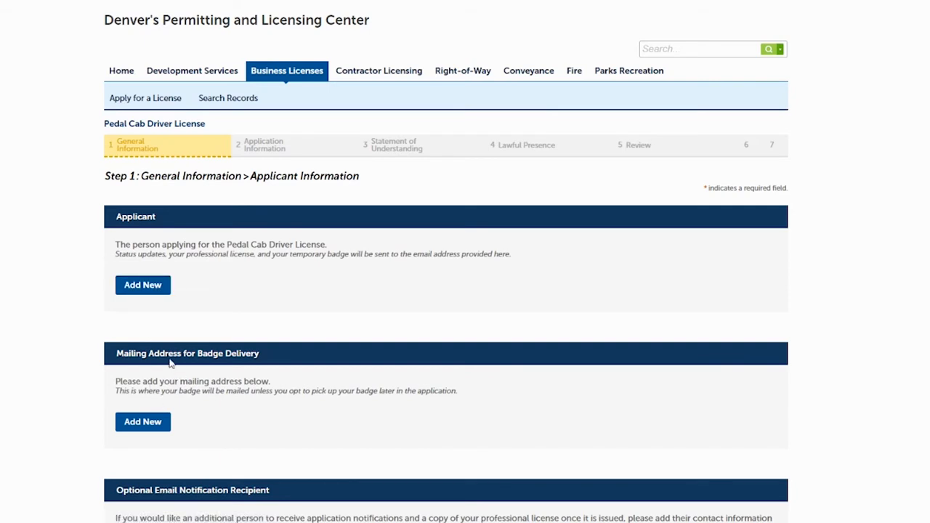
click(149, 285)
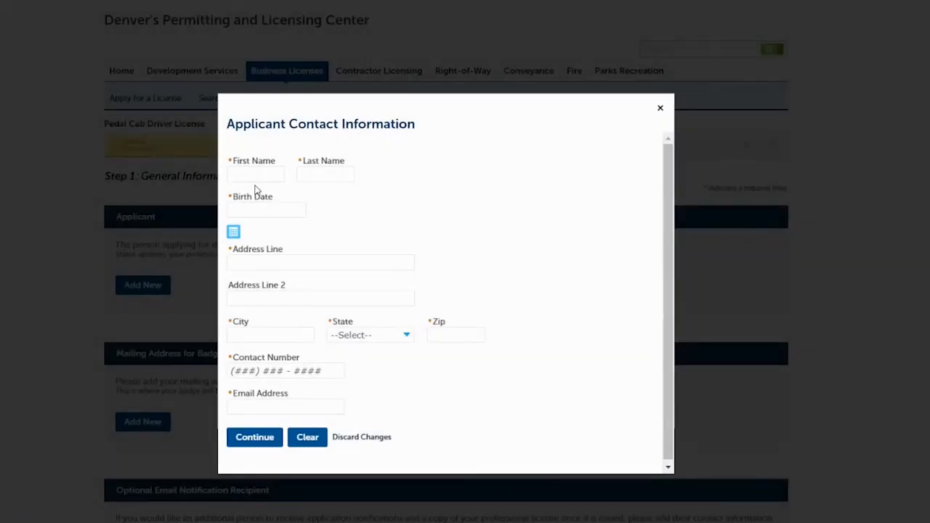
click(256, 175)
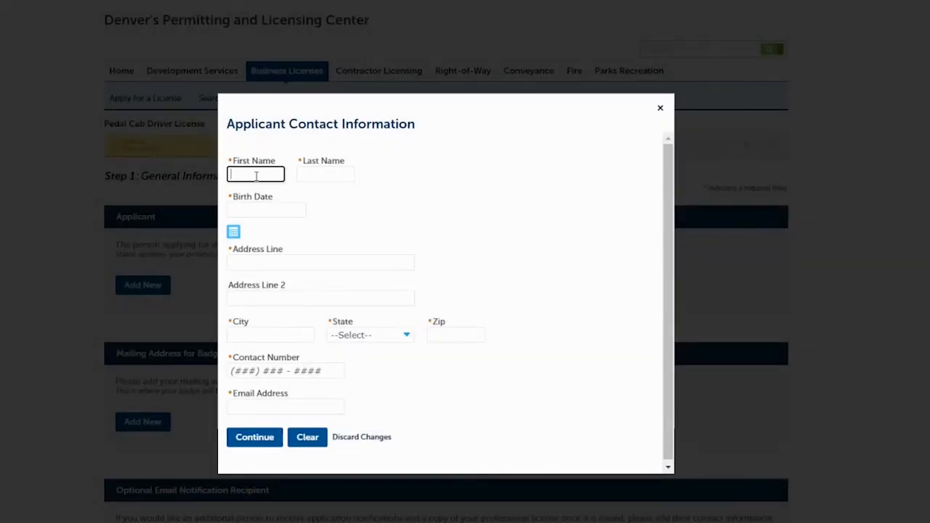
text(Jane)
key(Tab)
text(Doe)
key(Tab)
text(01/01/)
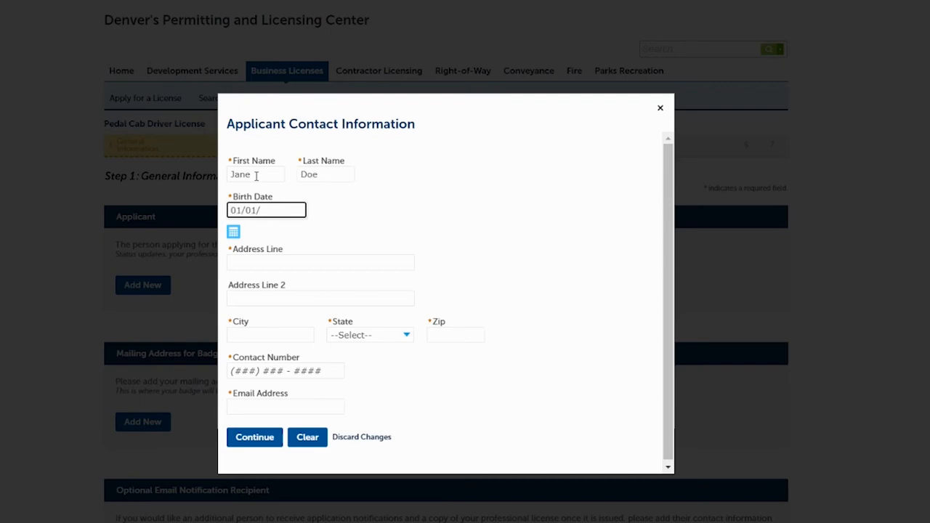
text(1900)
- Fill in the applicant's street address, Denver, CO, zip, phone and e-mail, and save
key(Tab)
key(Tab)
text(201 )
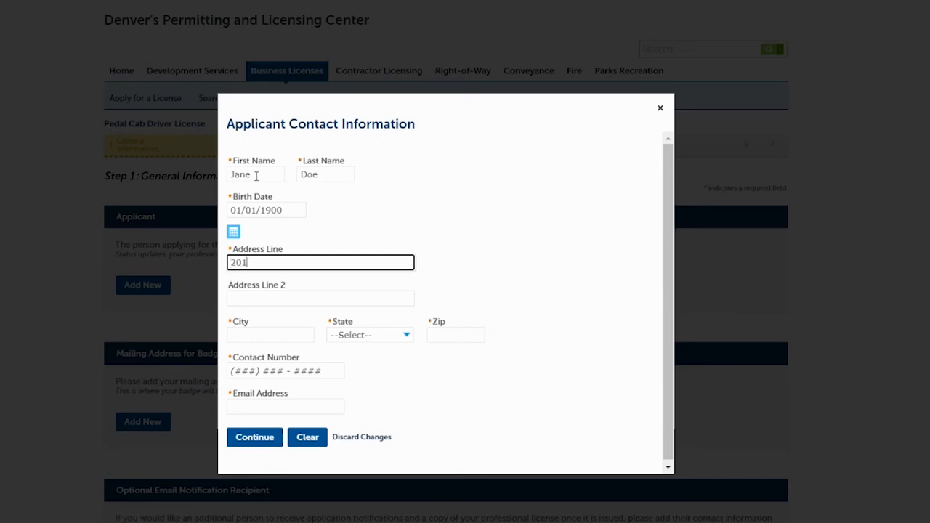
text(W Colfax Ave)
key(Tab)
key(Tab)
text(Denver)
key(Tab)
text(co)
key(Tab)
text(80202)
key(Tab)
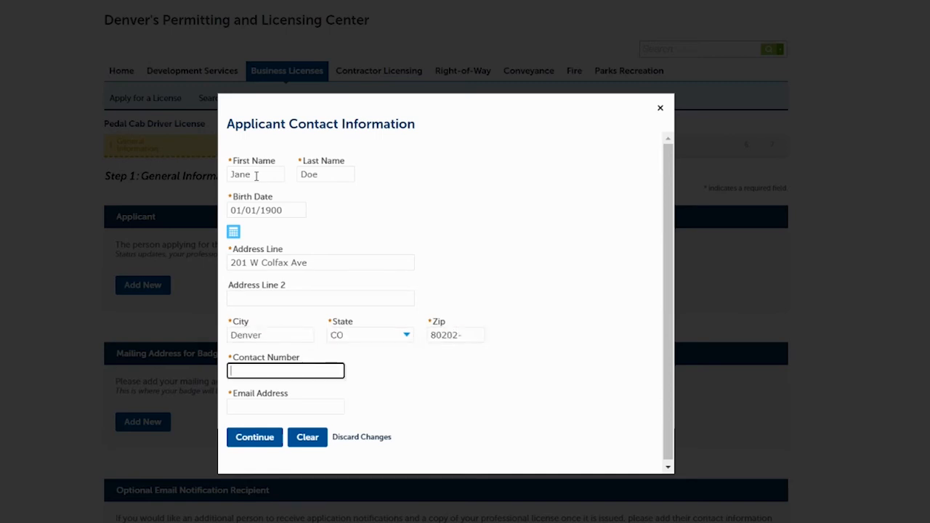
text(720) 111-1111)
key(Tab)
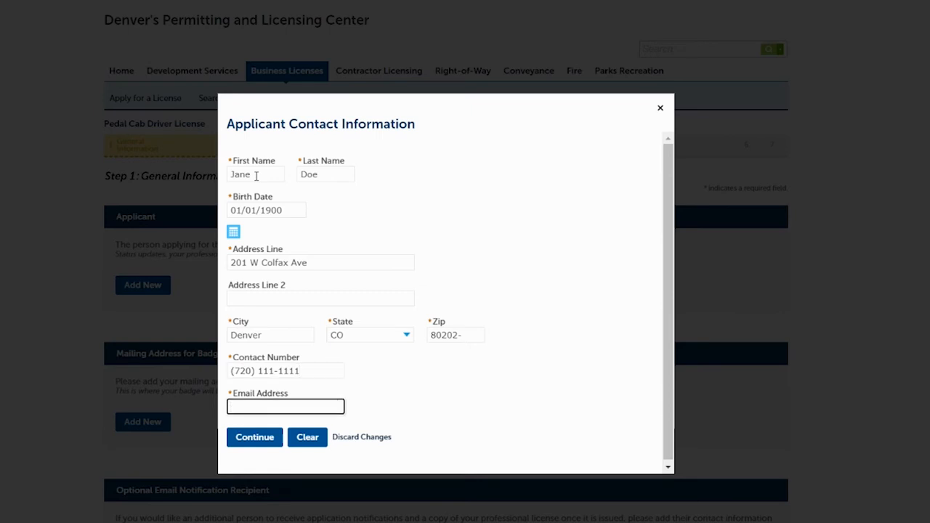
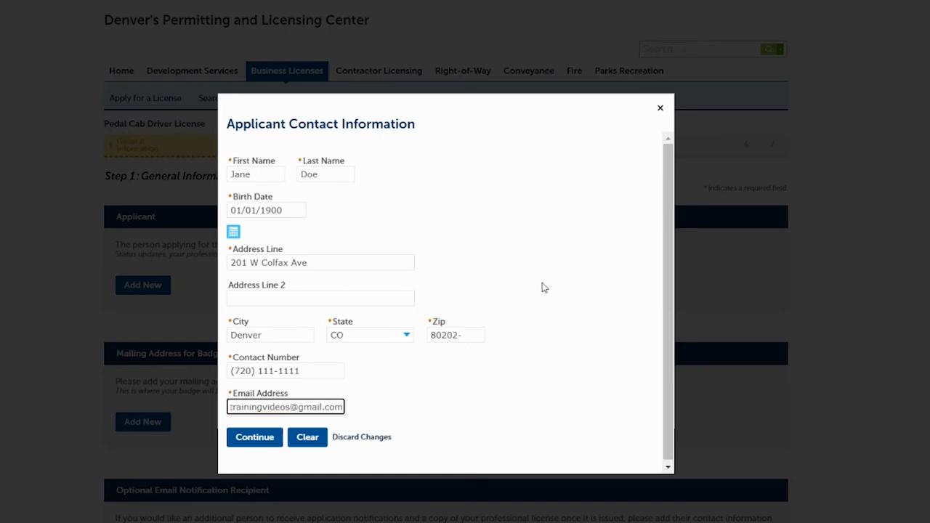
click(253, 438)
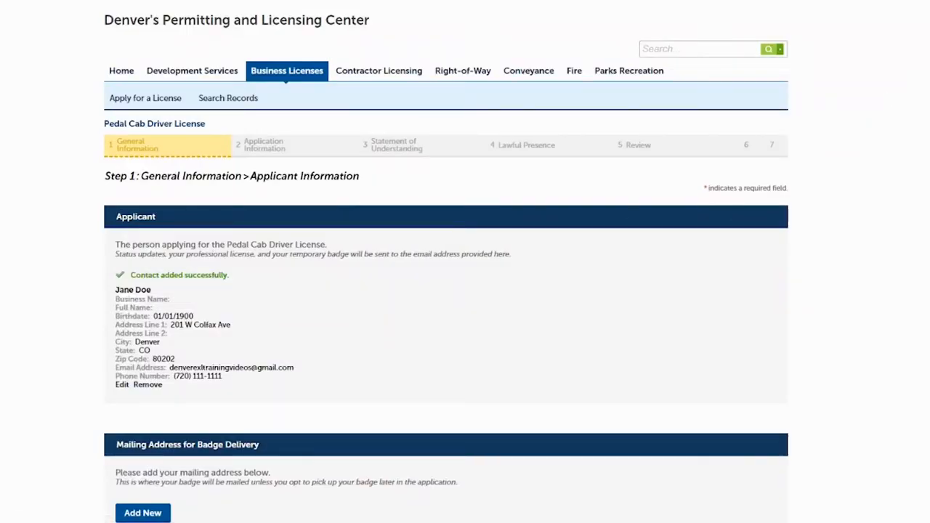
scroll(268, 159, down, 4)
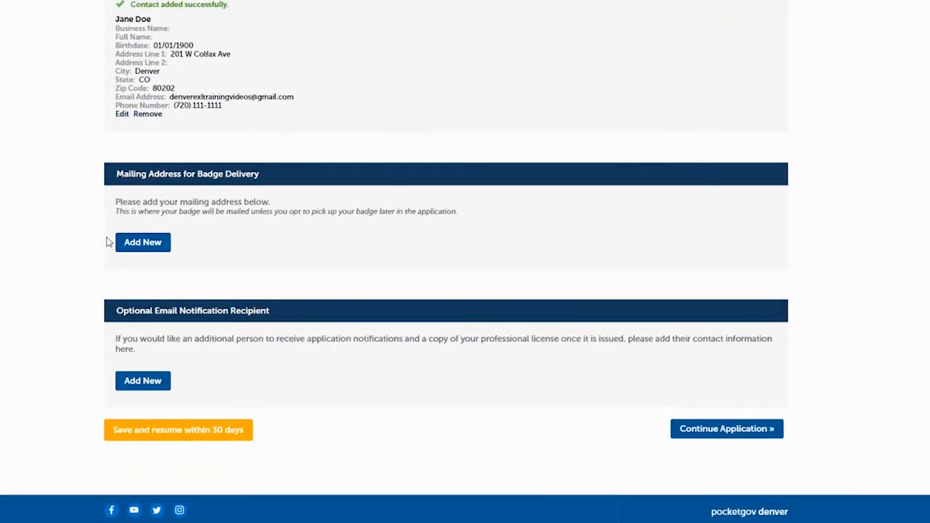
- Save the badge mailing address with recipient name and street, then continue to Step 2
click(154, 245)
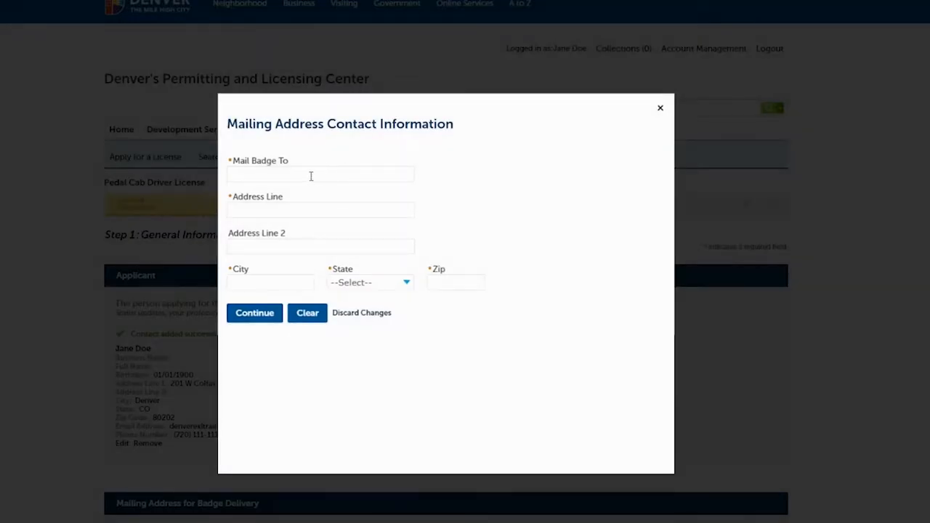
click(311, 176)
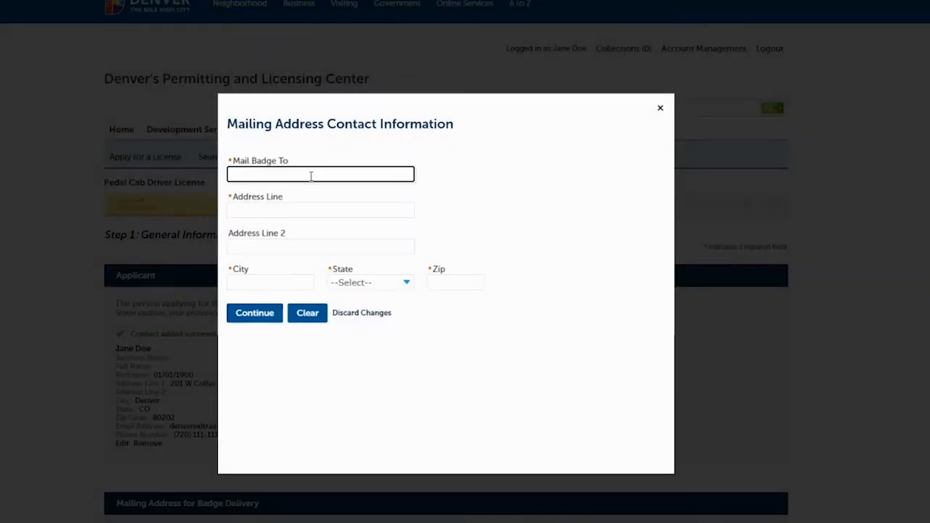
text(Jane Doe)
key(Tab)
text(201)
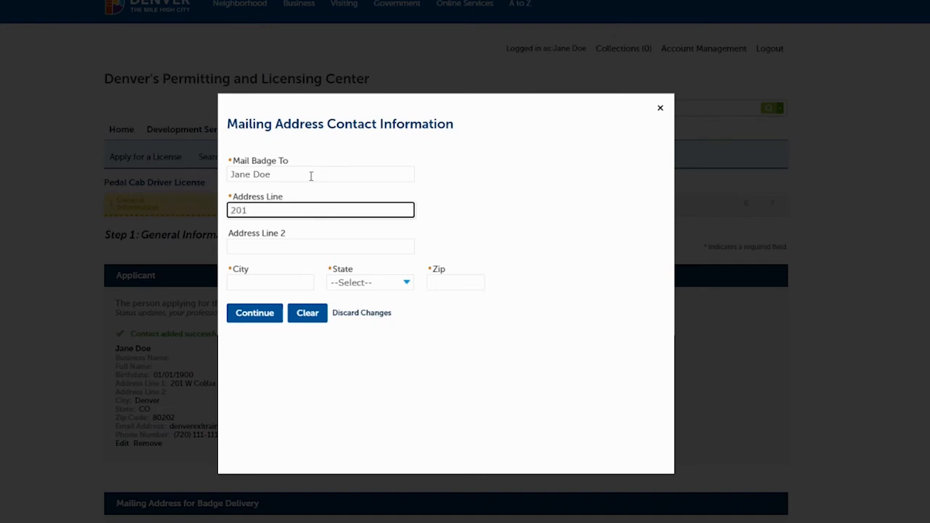
text( W Colfax Av)
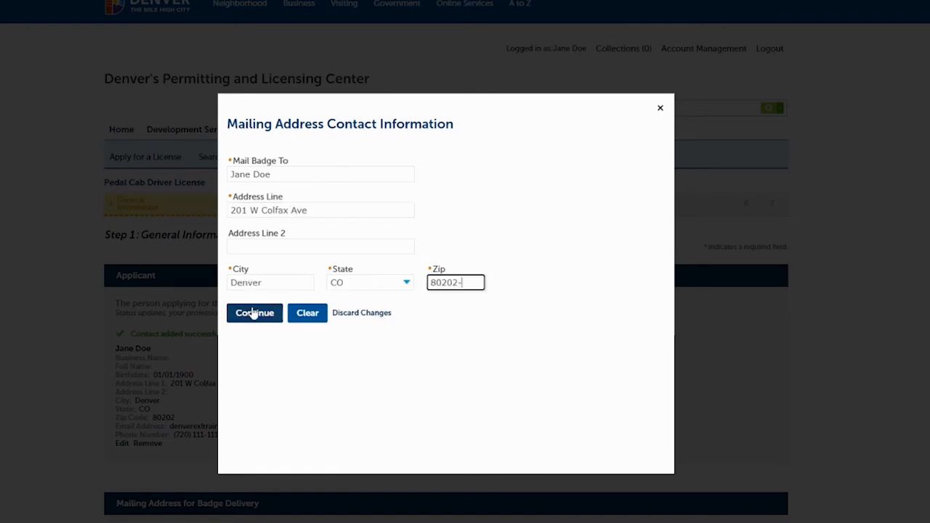
click(253, 312)
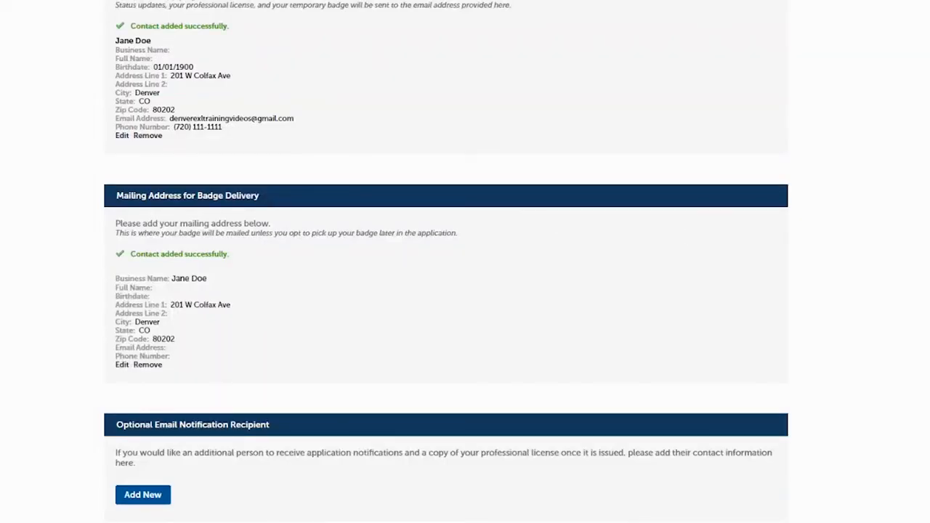
scroll(408, 285, down, 2)
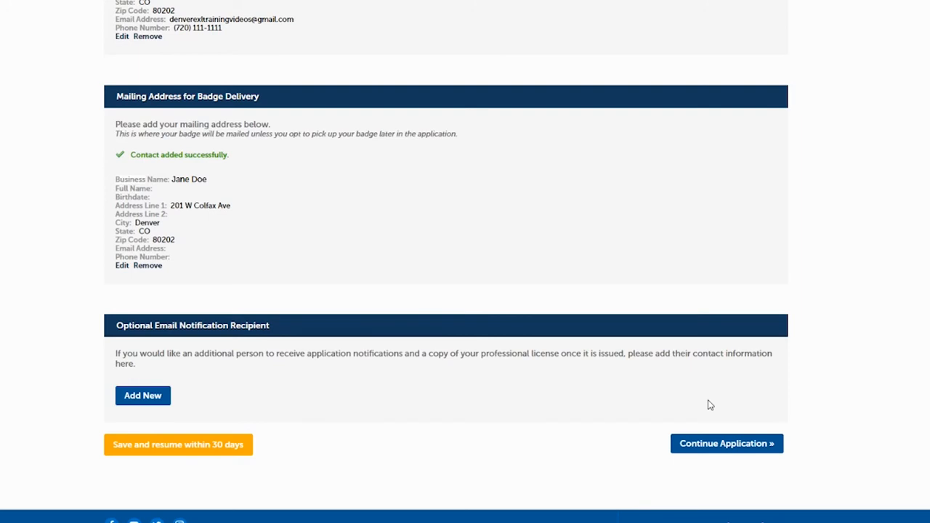
click(721, 444)
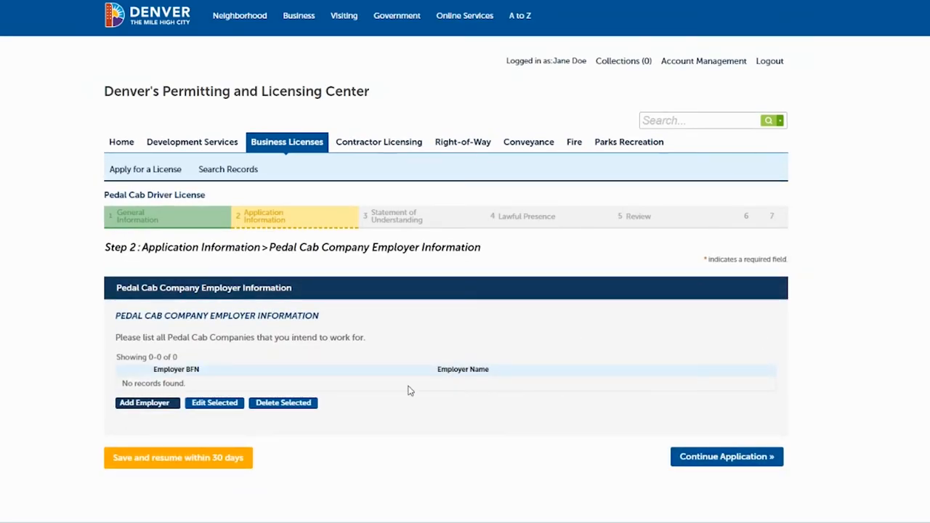
- Add employer ORANGE PEEL PEDICABS with its pasted business file number and submit it
scroll(859, 263, down, 1)
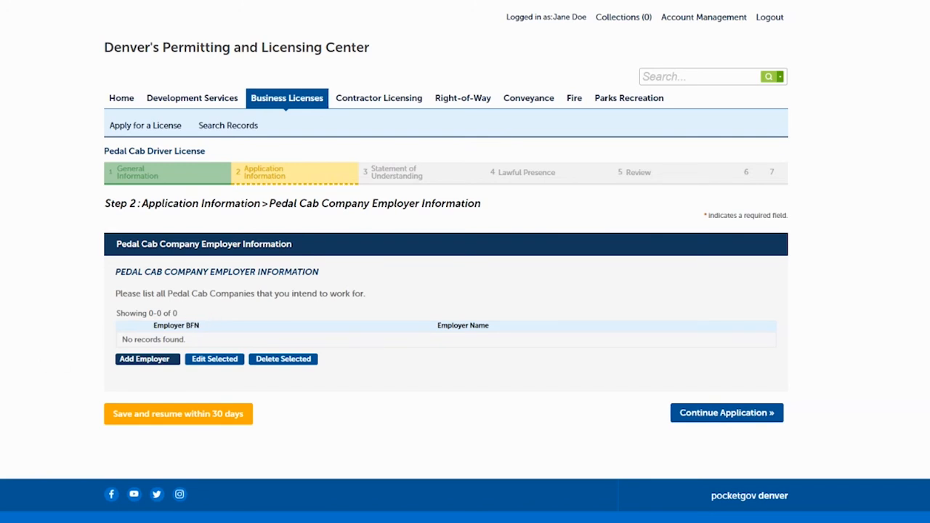
click(145, 360)
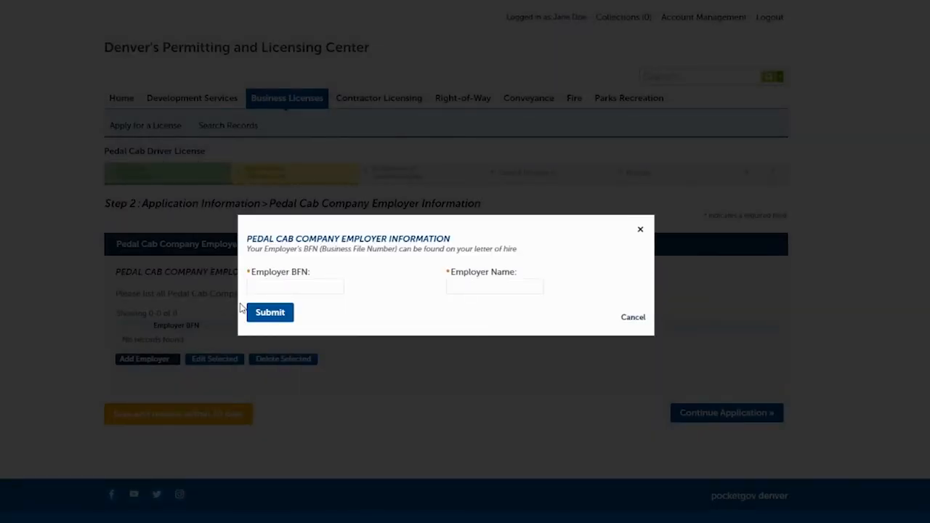
click(262, 288)
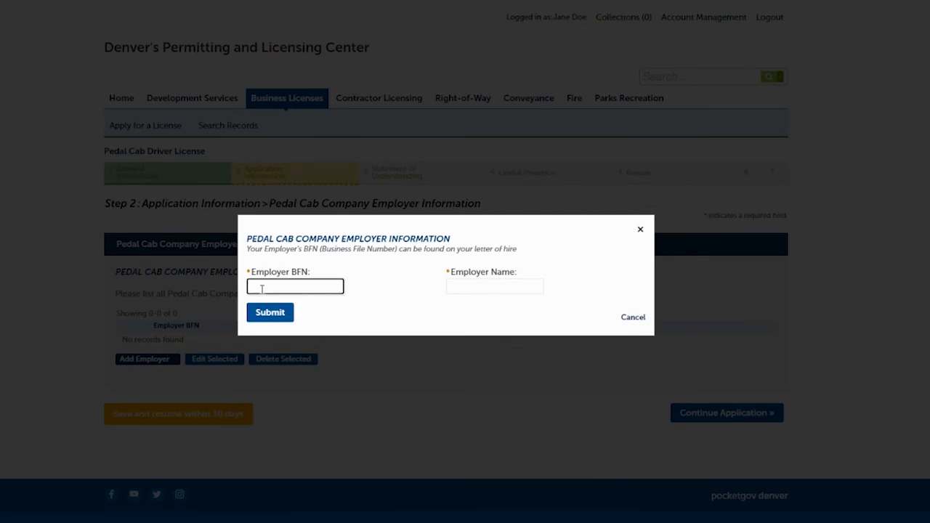
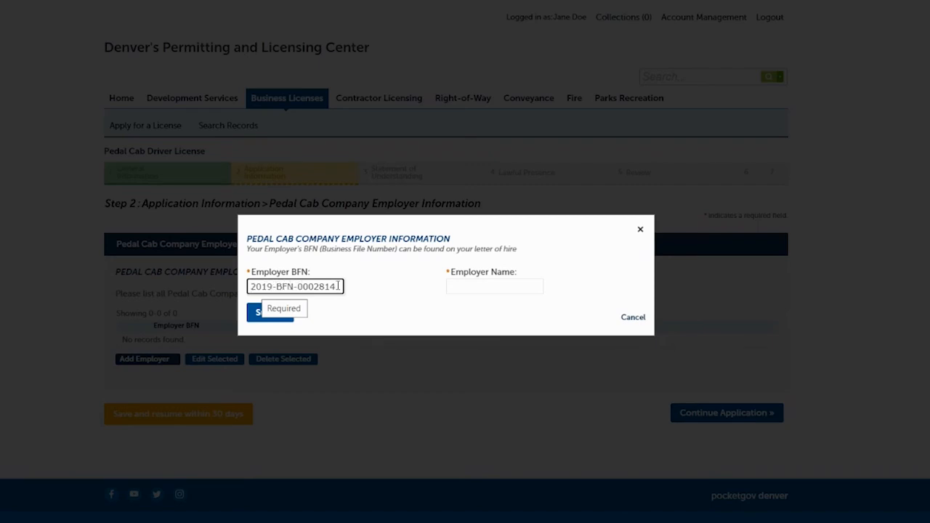
click(474, 284)
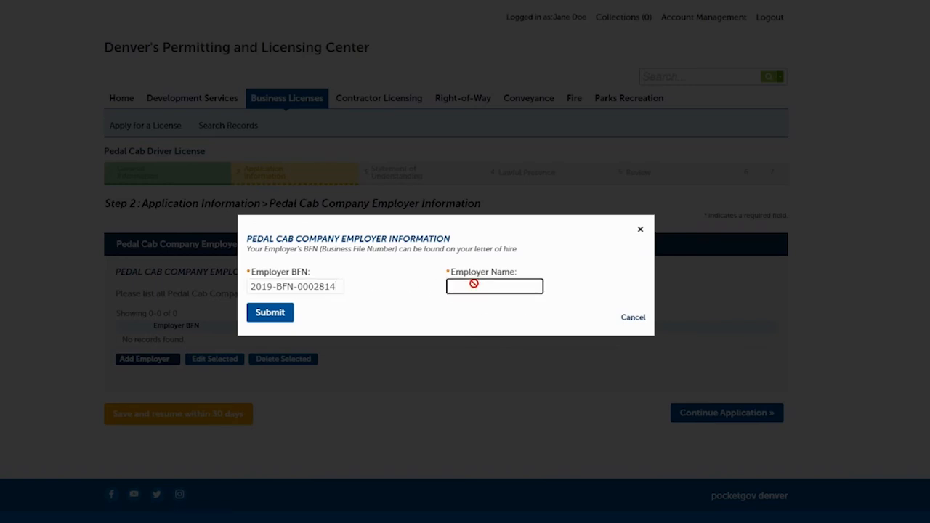
key(ctrl+v)
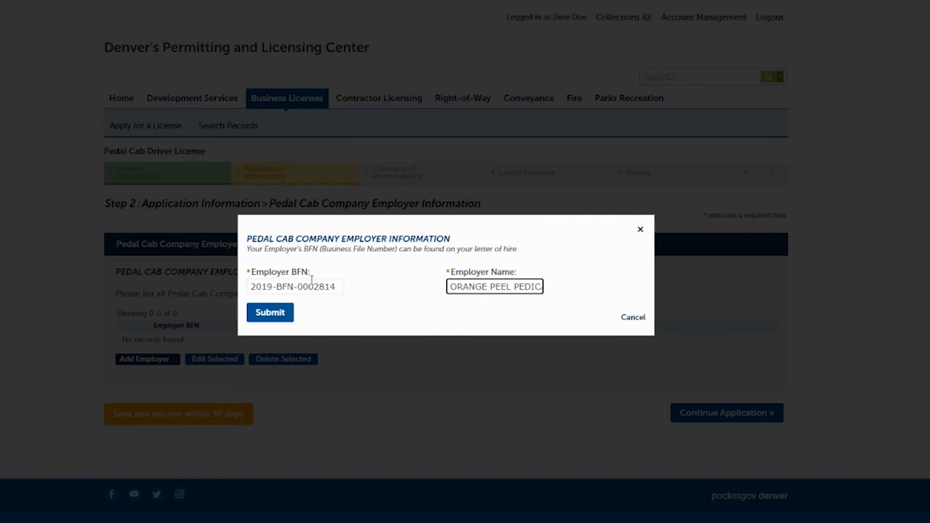
click(271, 320)
click(271, 314)
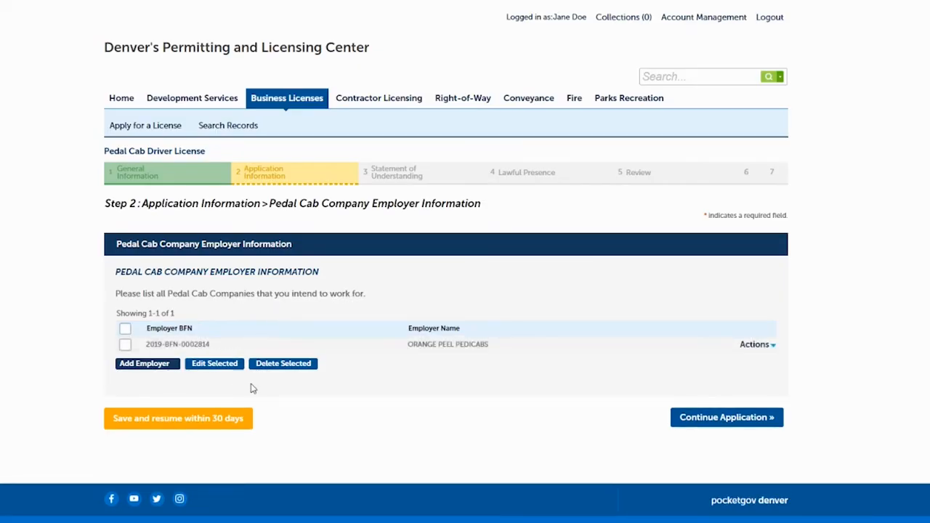
- Continue to Required Documents and begin uploading the driving record violations certification
click(690, 419)
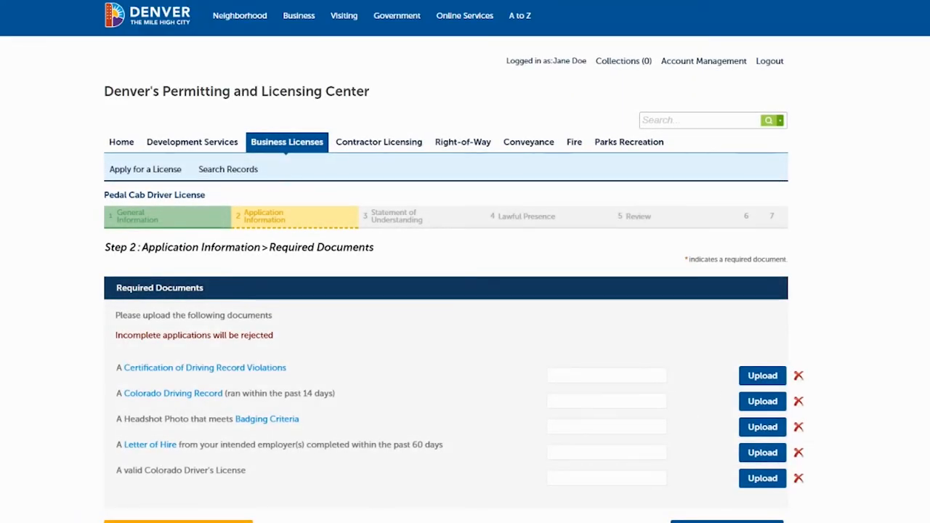
scroll(465, 262, down, 3)
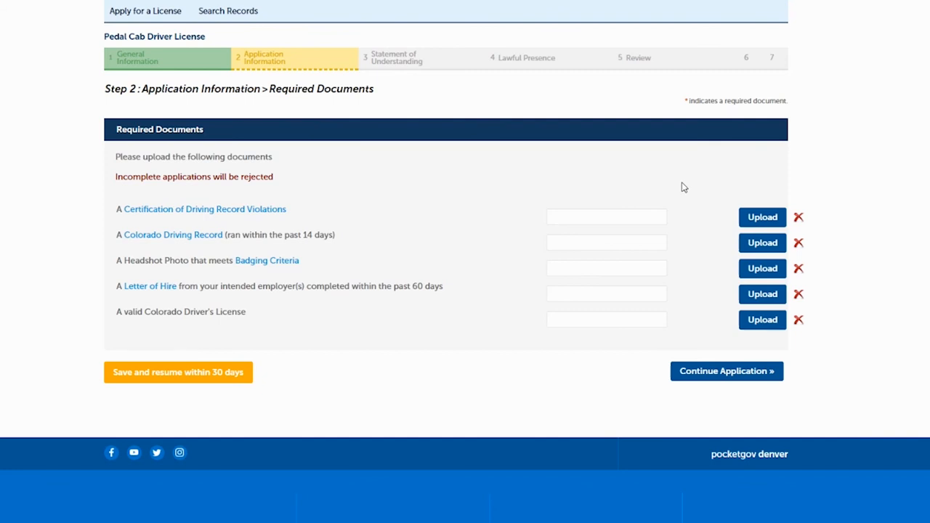
click(758, 218)
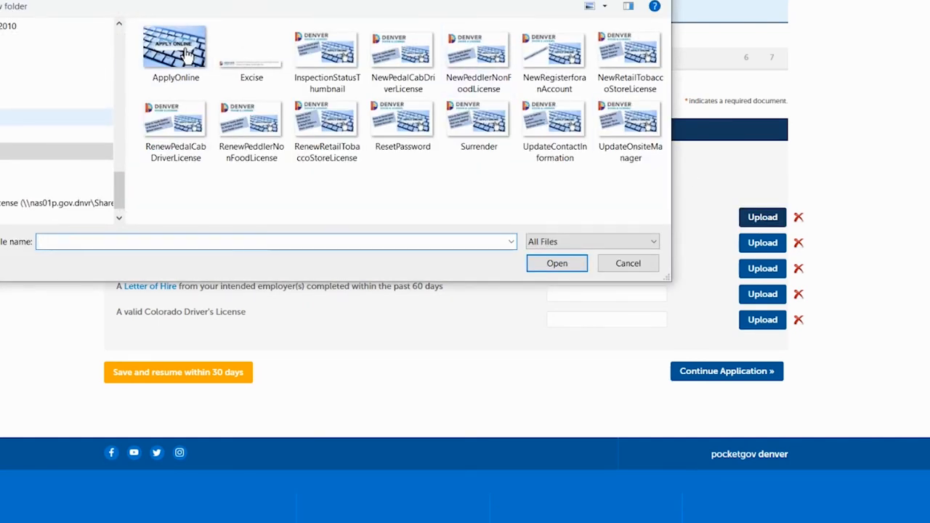
- Upload the CertificationofDrivingRecordViolations and ColoradoDrivingRecord files
click(13, 117)
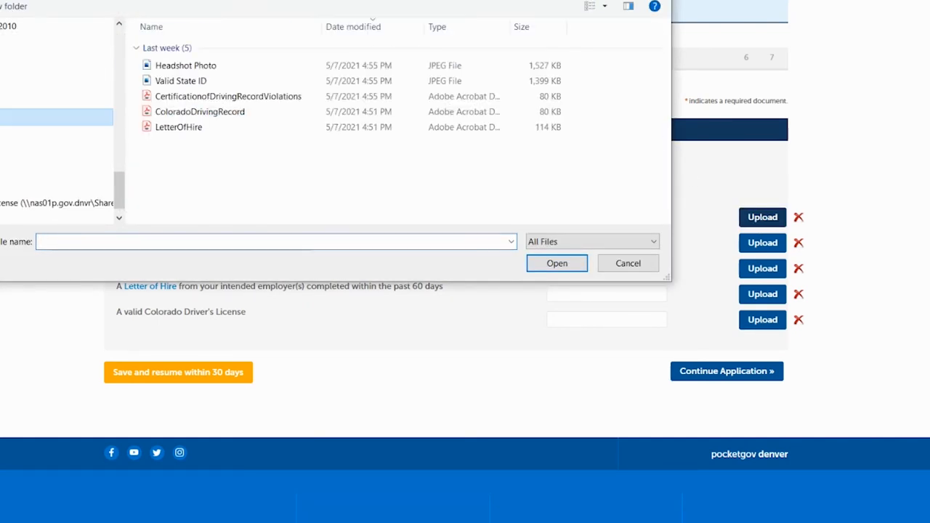
click(205, 97)
click(557, 263)
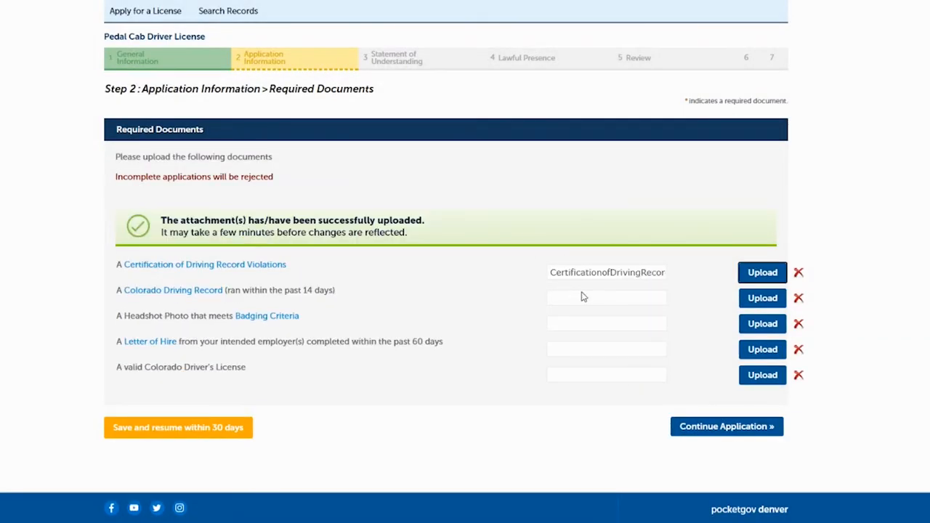
click(756, 299)
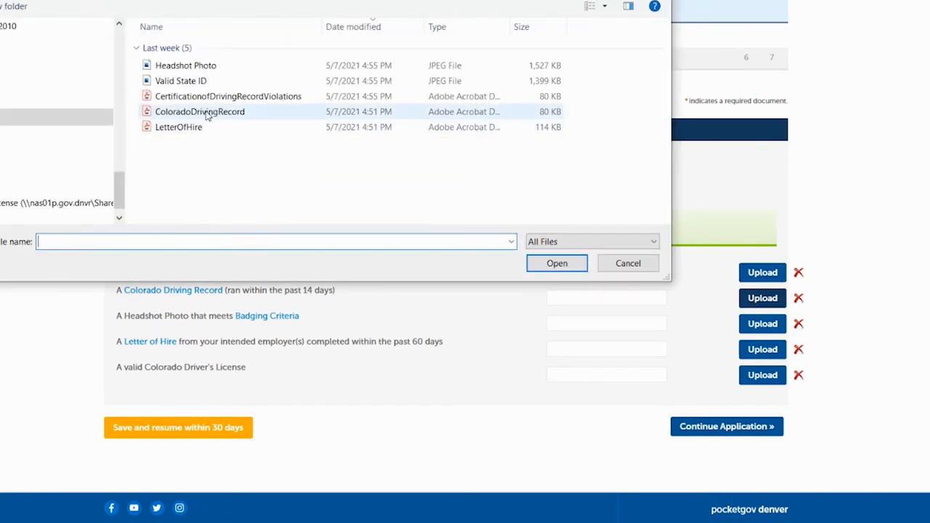
click(207, 113)
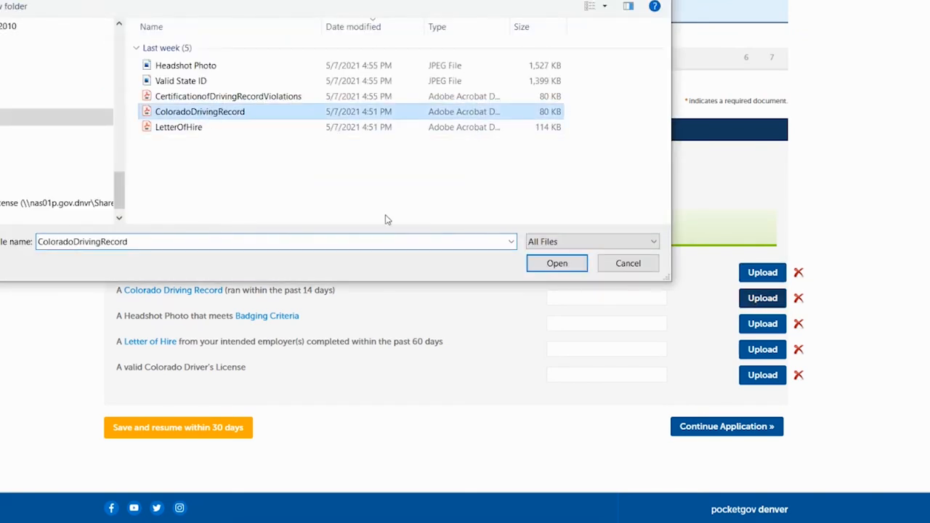
click(557, 264)
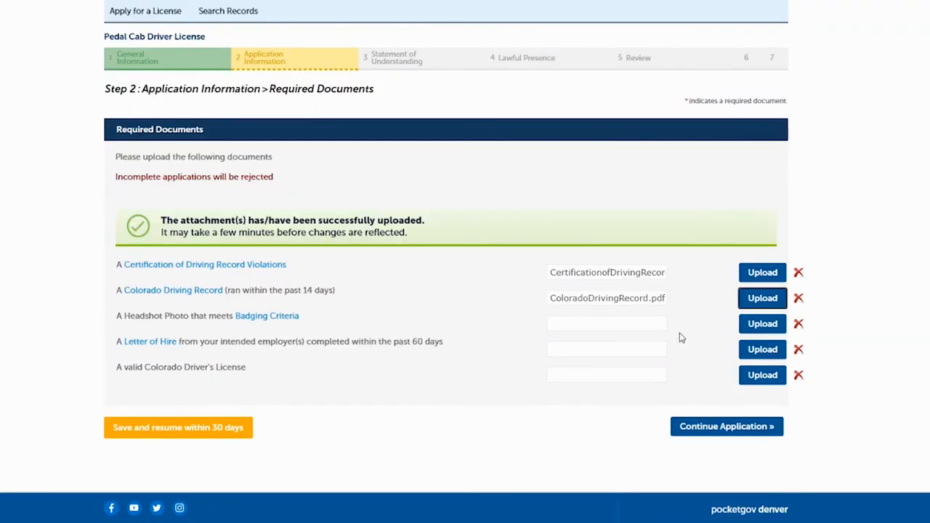
- Upload the Headshot Photo, LetterOfHire, and Valid State ID files for the remaining documents
click(763, 324)
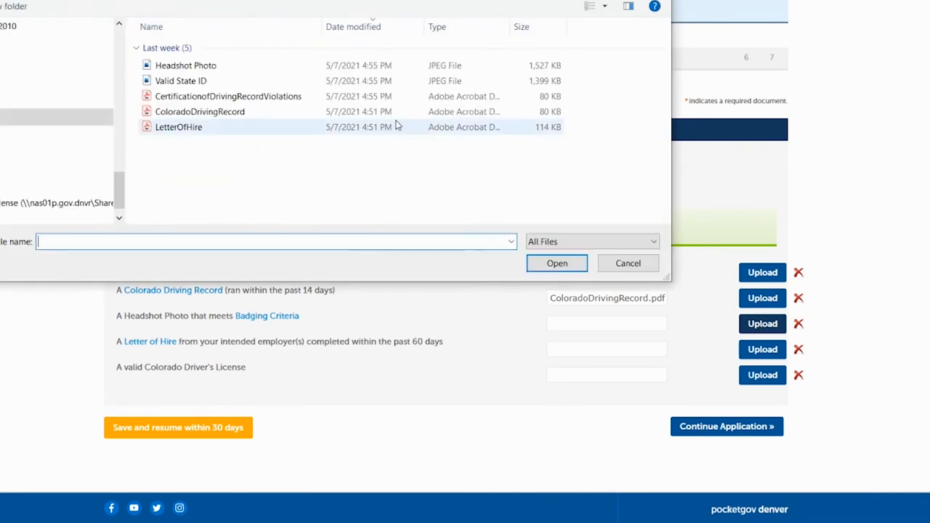
click(200, 69)
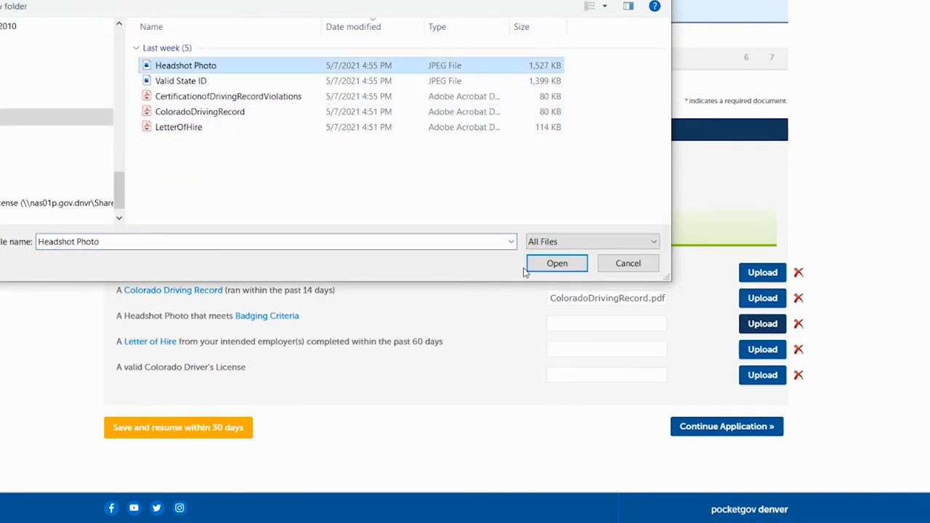
click(555, 264)
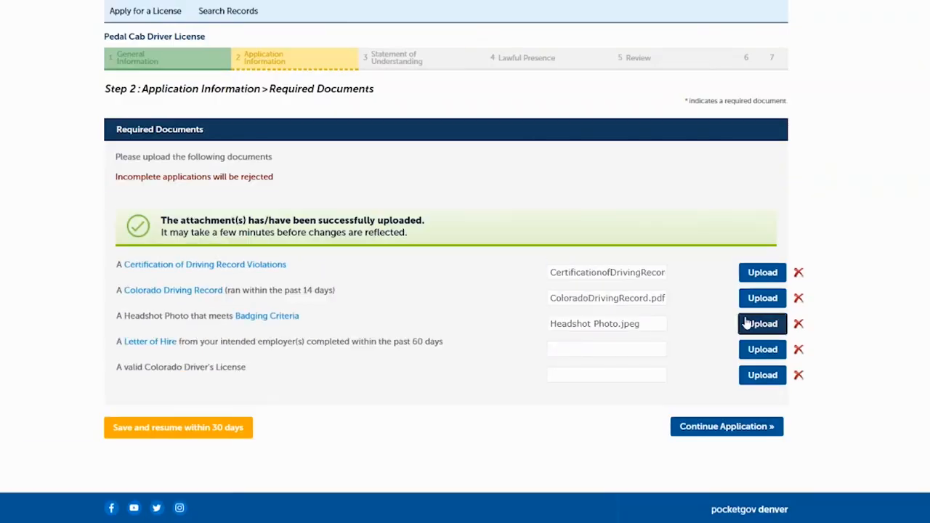
click(756, 350)
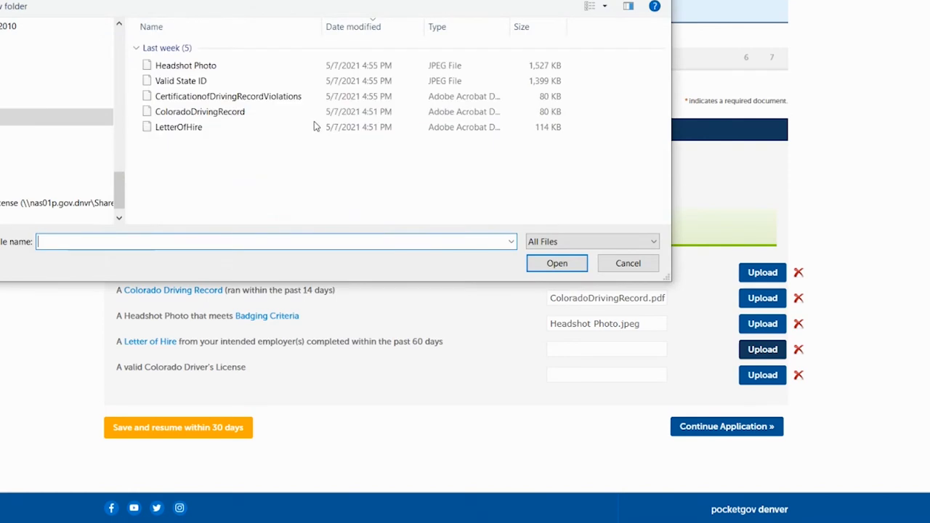
click(177, 132)
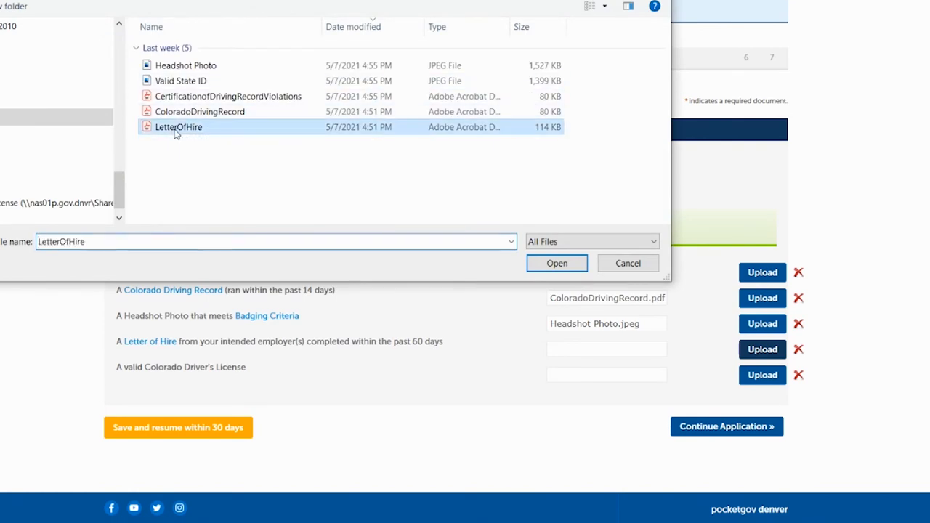
click(557, 265)
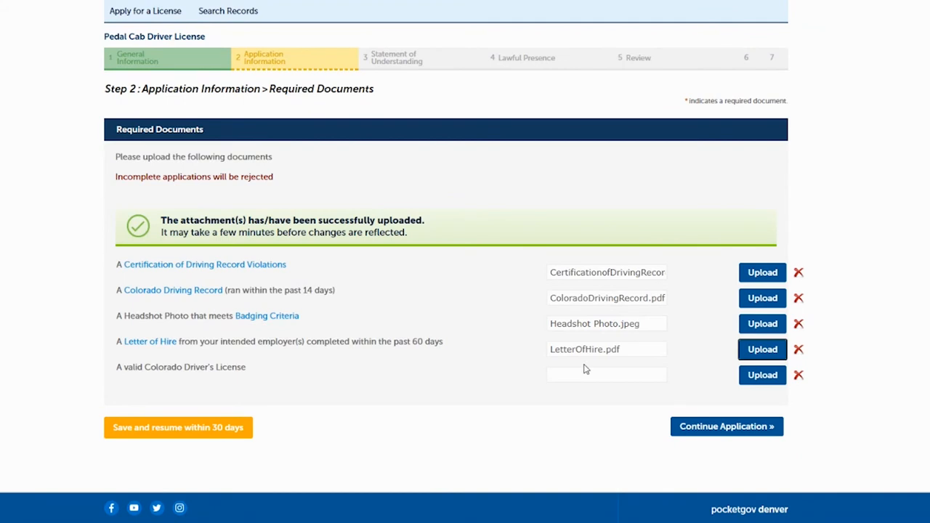
click(758, 376)
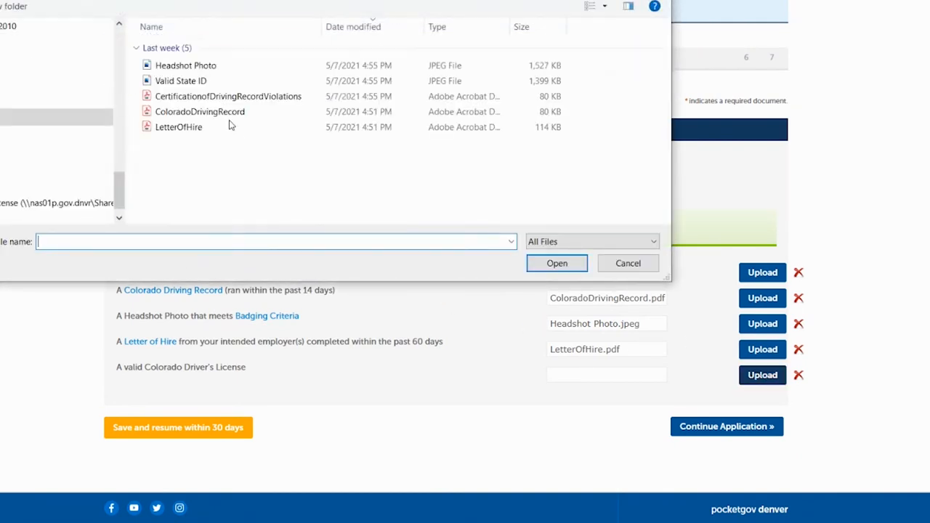
click(194, 86)
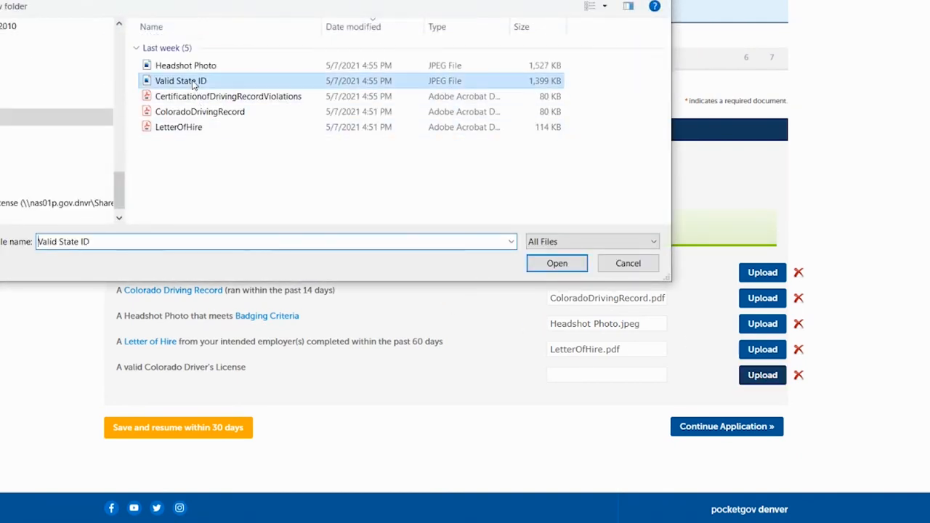
click(558, 264)
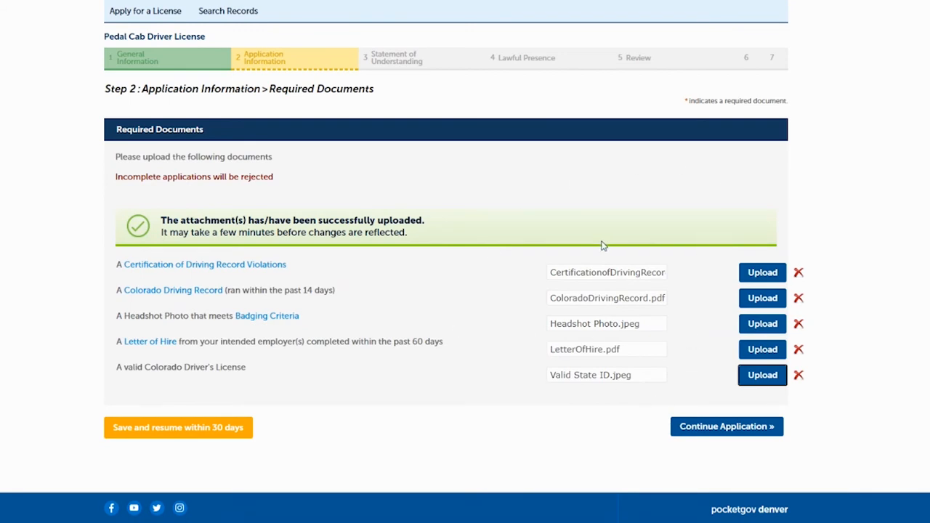
- On the Badge Delivery step, choose to mail the badge to the provided address
click(717, 428)
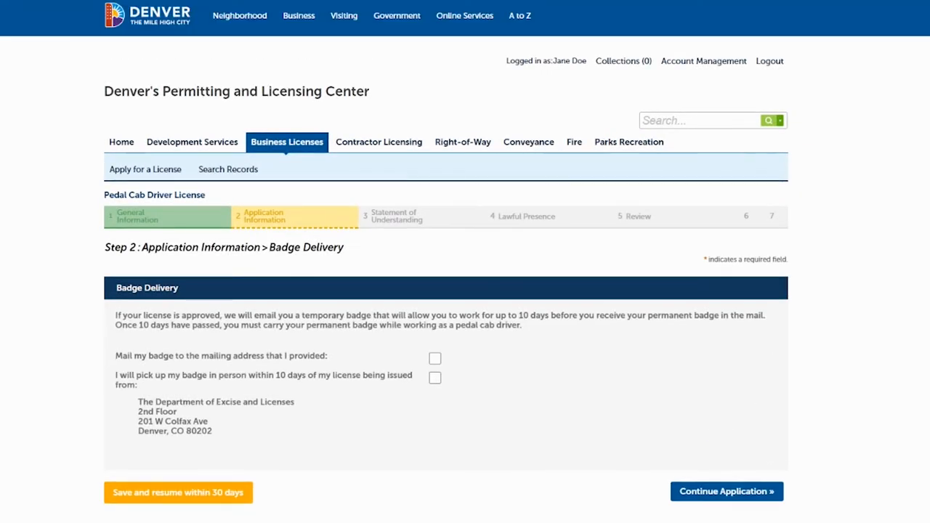
scroll(465, 291, down, 2)
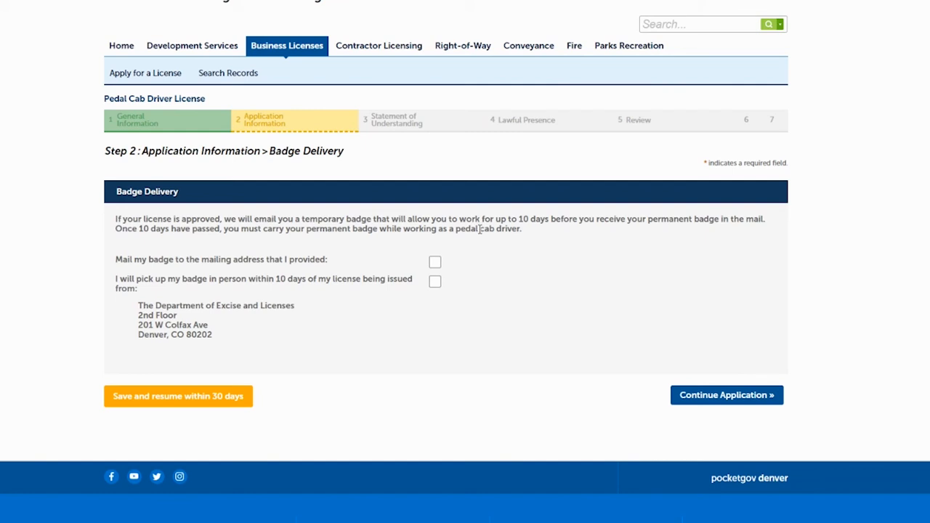
click(435, 264)
- Continue to the Statement of Understanding and tick all seven acknowledgment checkboxes
click(733, 396)
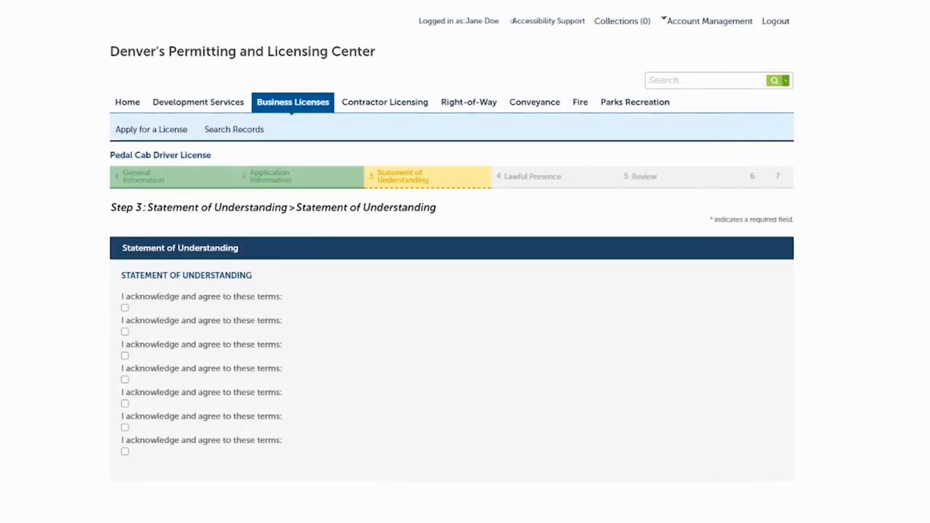
scroll(466, 291, down, 4)
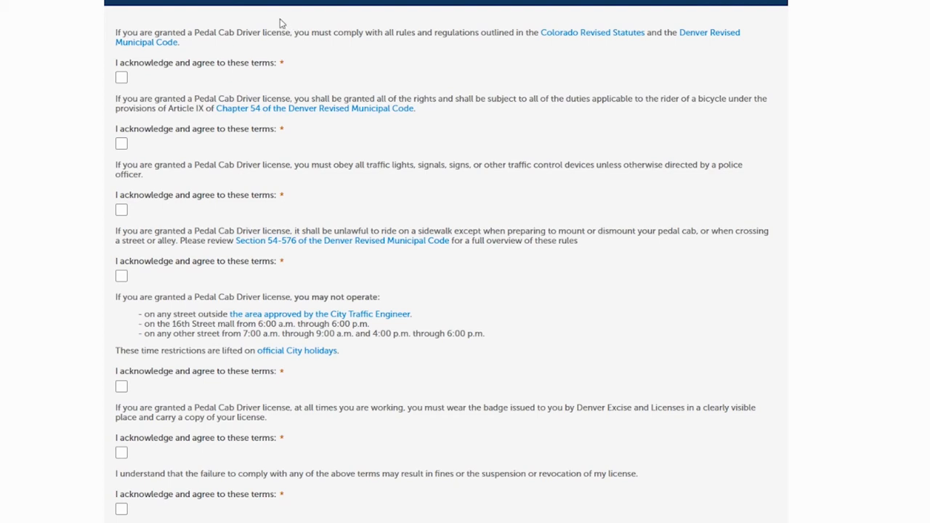
click(123, 77)
click(122, 143)
click(122, 210)
click(123, 276)
click(122, 387)
click(122, 456)
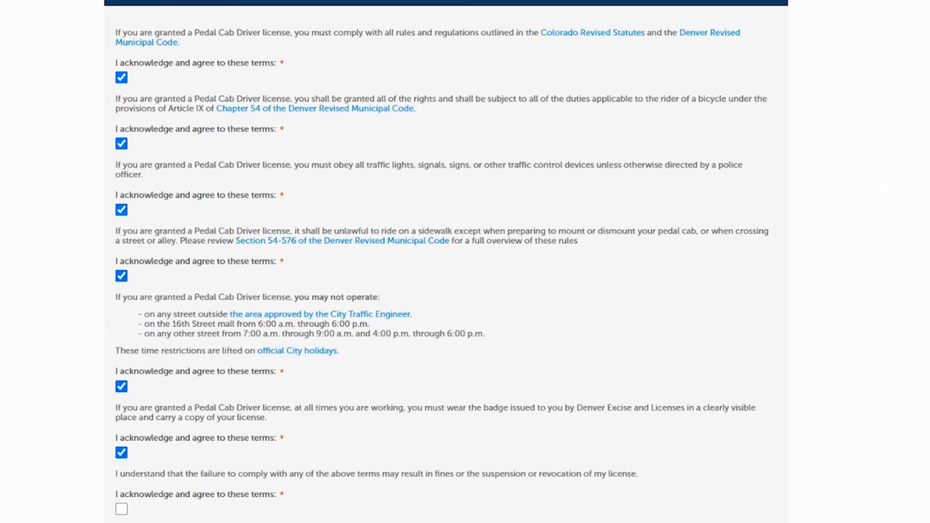
scroll(450, 214, down, 3)
click(121, 333)
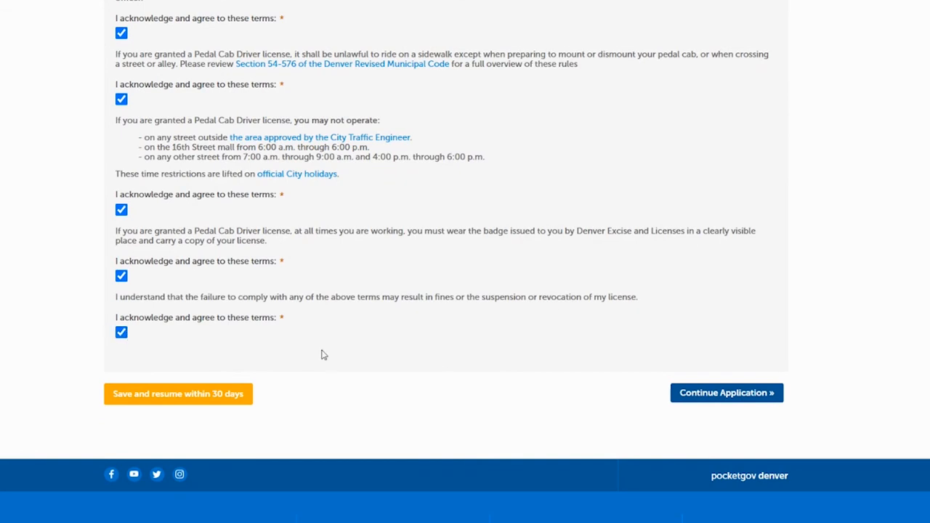
- Answer Yes to the Affidavit of Lawful Presence and continue to the Review step
click(712, 395)
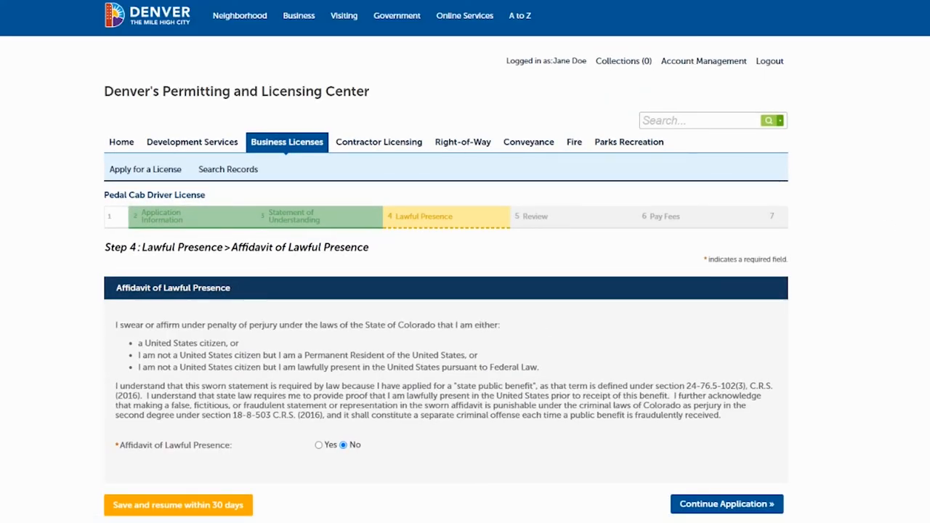
scroll(465, 290, down, 1)
scroll(867, 146, down, 2)
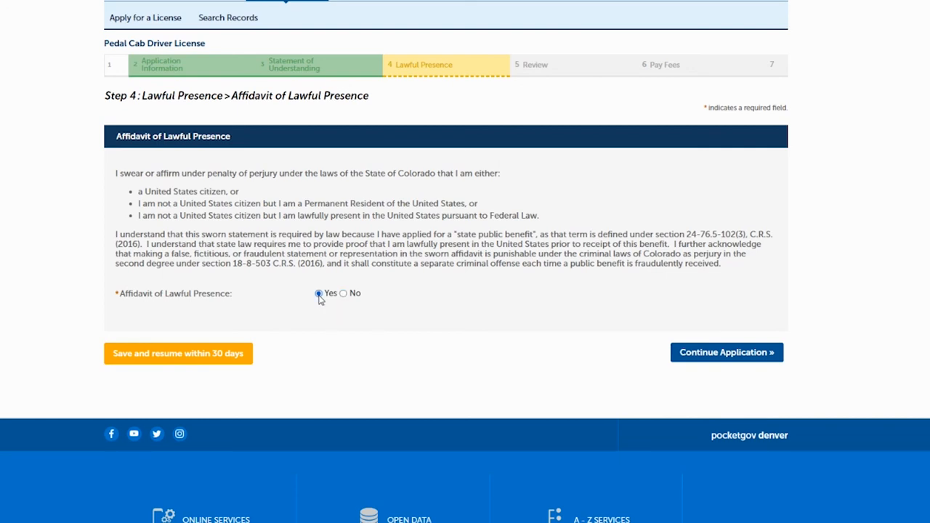
click(724, 353)
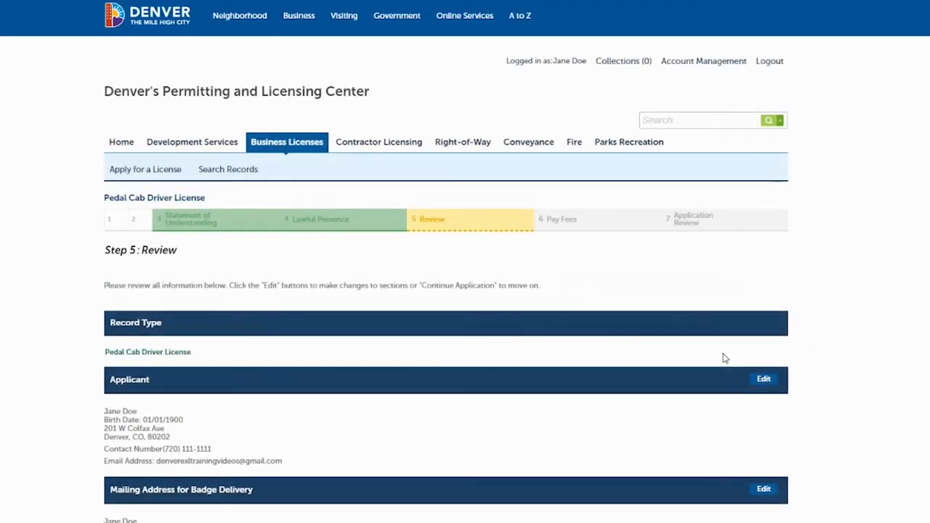
- Review the application summary, agree to the Oath of Application certification dated 05/10/2021, and continue to fees
scroll(465, 291, down, 3)
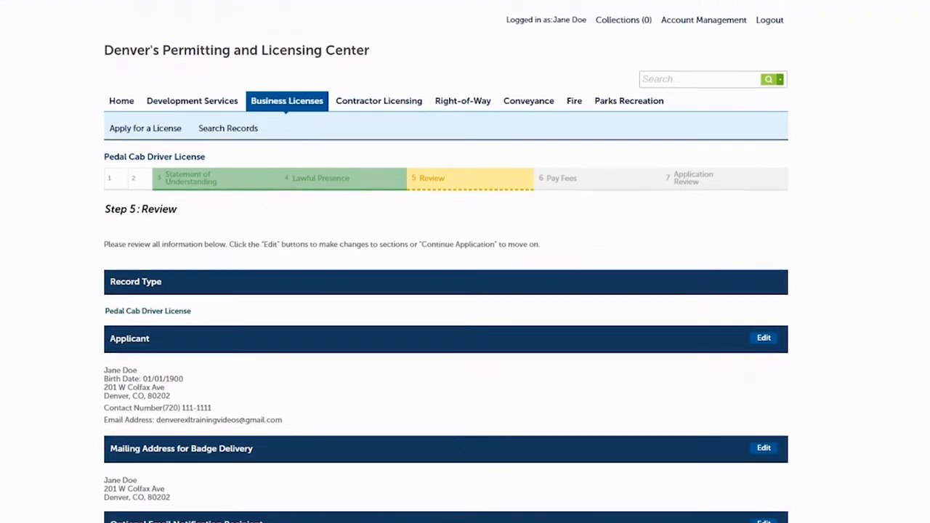
scroll(466, 291, down, 2)
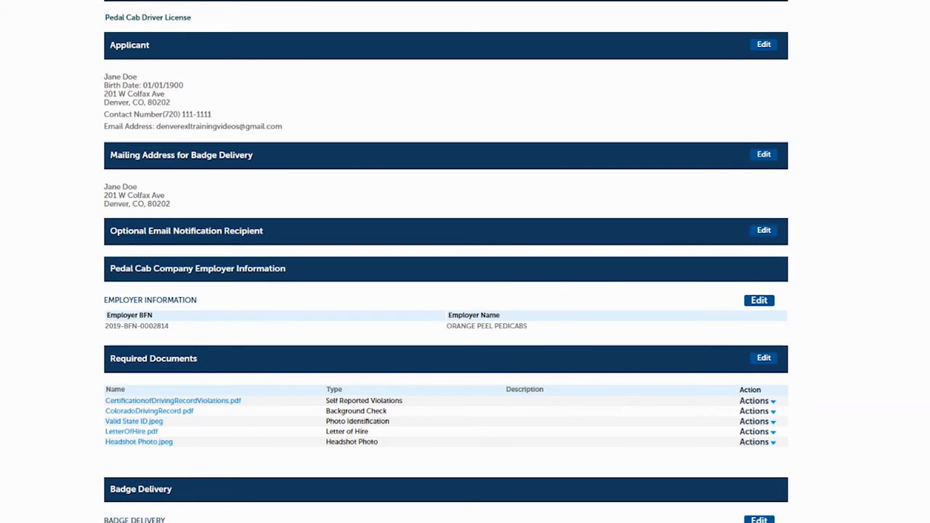
scroll(446, 262, down, 3)
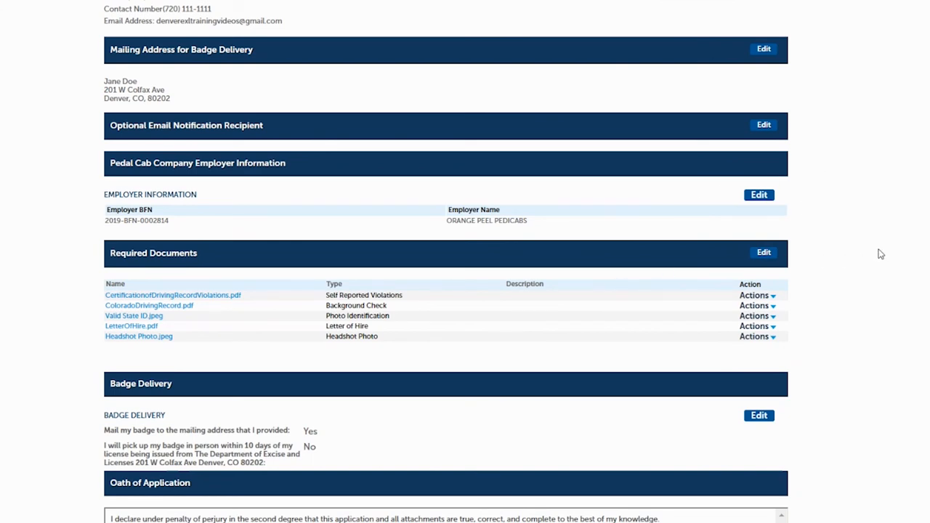
scroll(476, 313, down, 4)
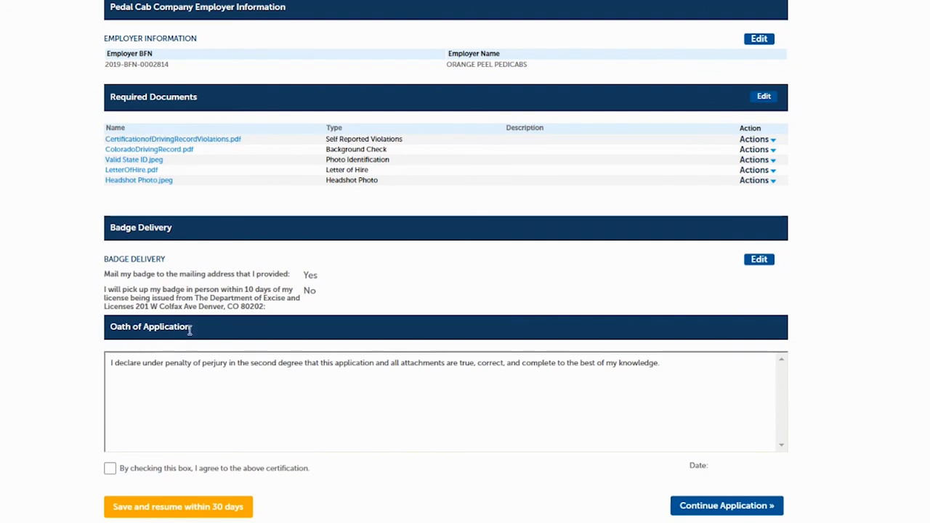
click(110, 470)
click(695, 506)
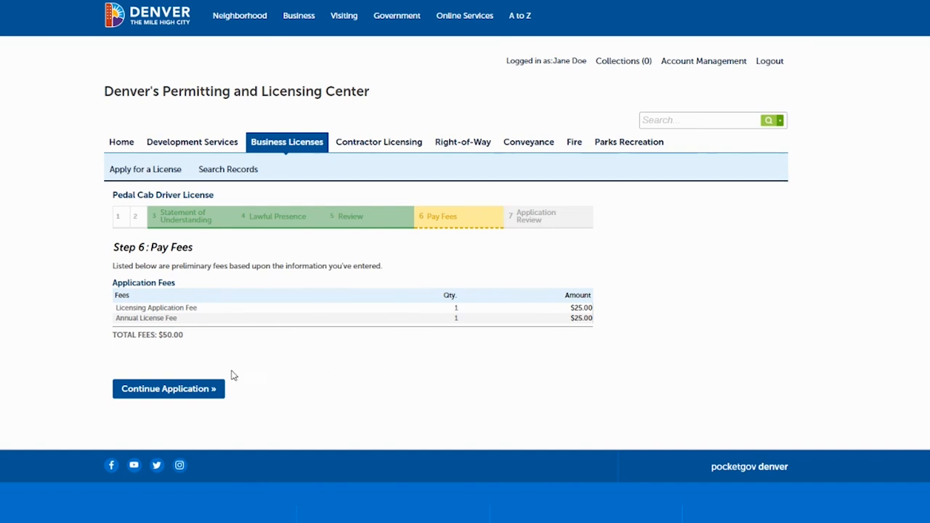
- Proceed from the Pay Fees step, totaling $50.00, to the payment page
click(193, 389)
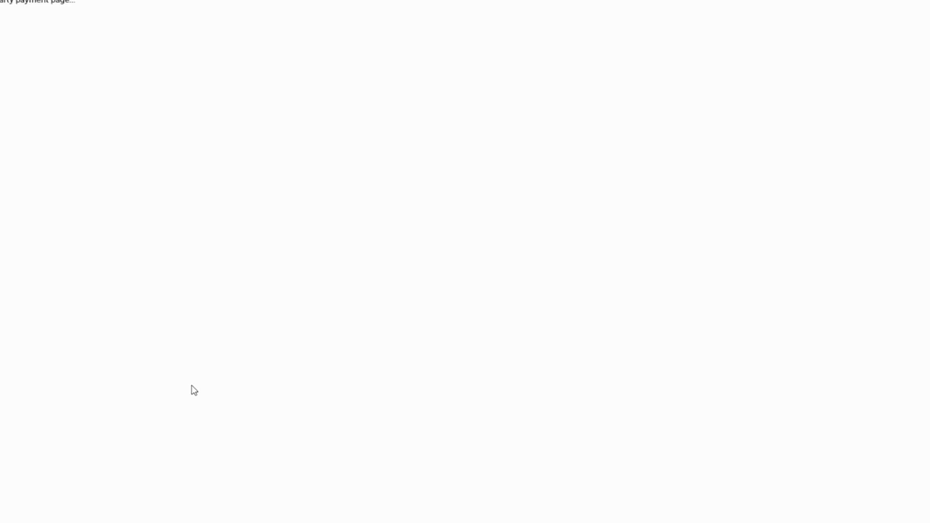
- Check out the $50.00 cart to the card payment form
scroll(465, 261, up, 3)
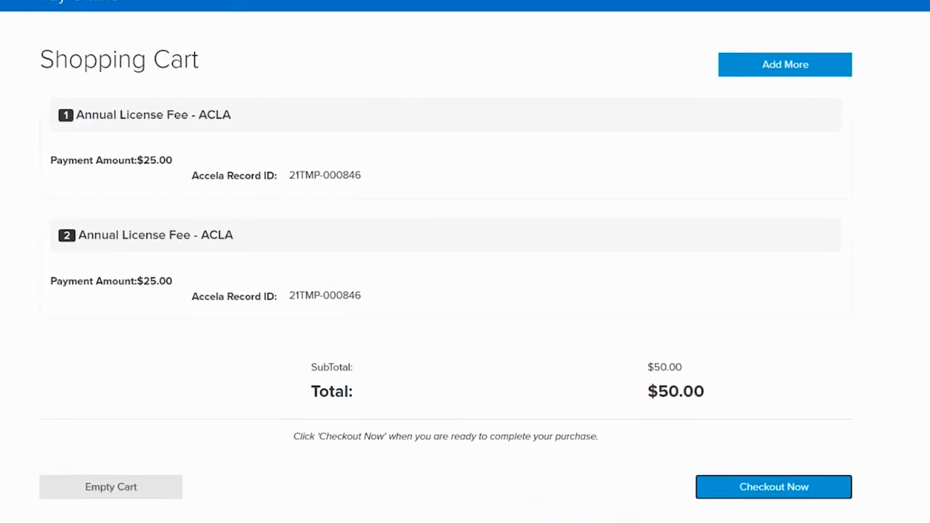
scroll(465, 262, down, 1)
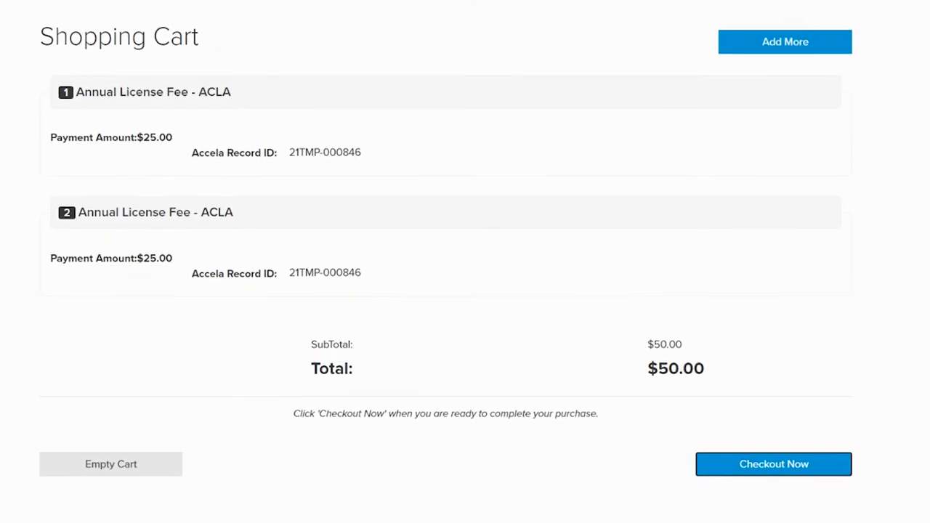
scroll(751, 195, down, 1)
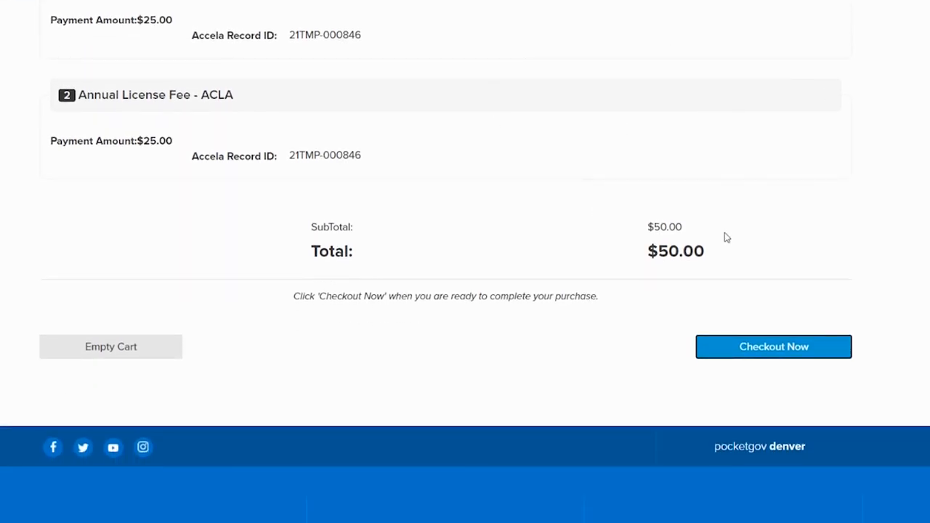
click(775, 353)
click(775, 349)
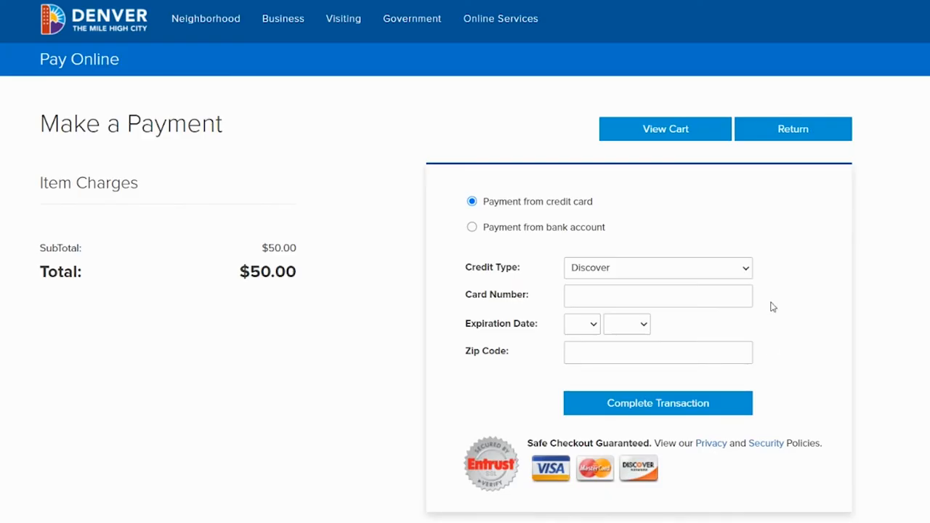
- Choose Visa Card as the card type and enter the card number
scroll(799, 233, down, 1)
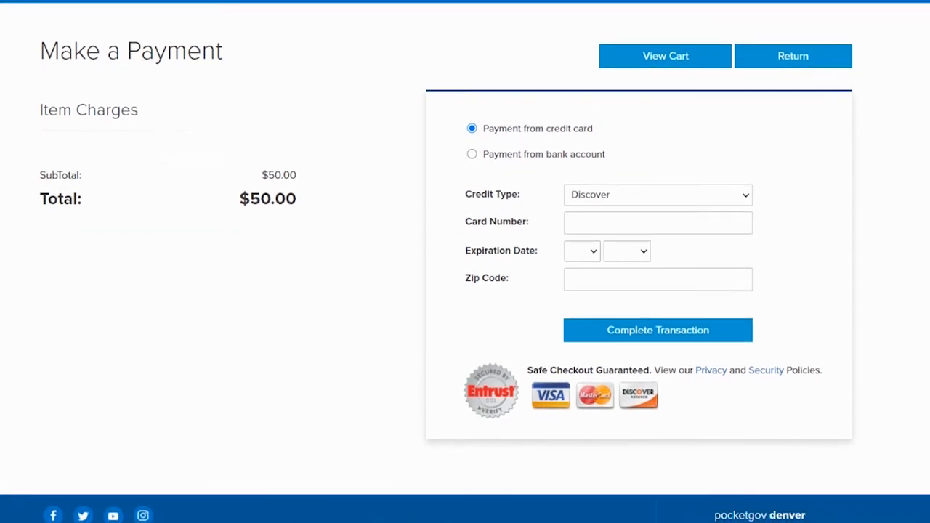
click(697, 196)
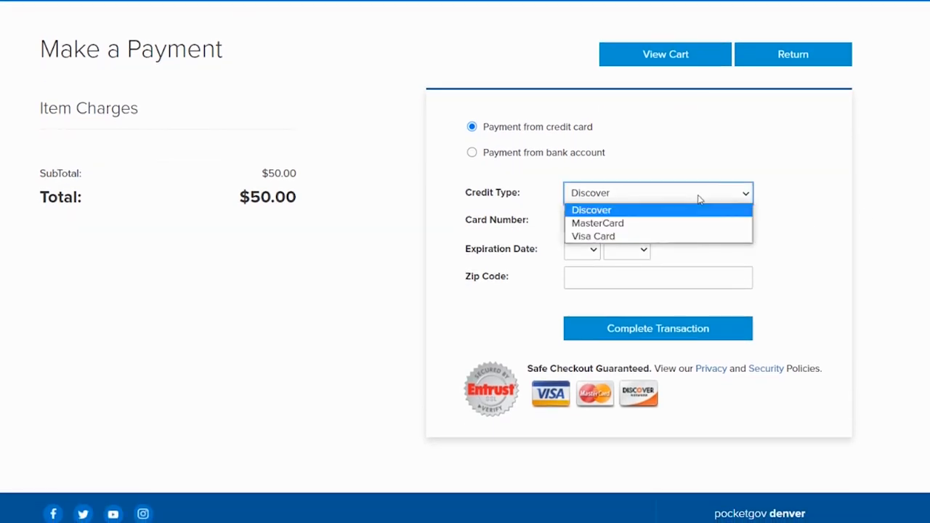
click(594, 237)
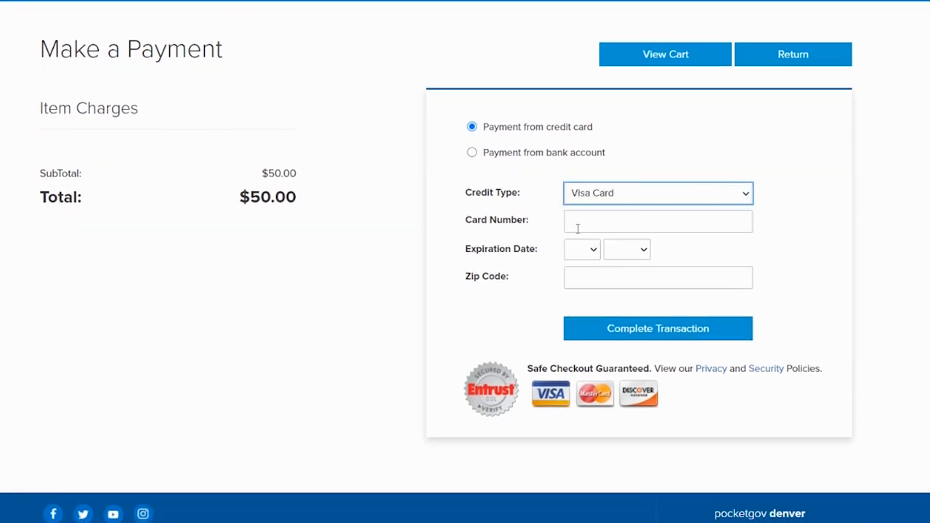
click(581, 224)
text(4)
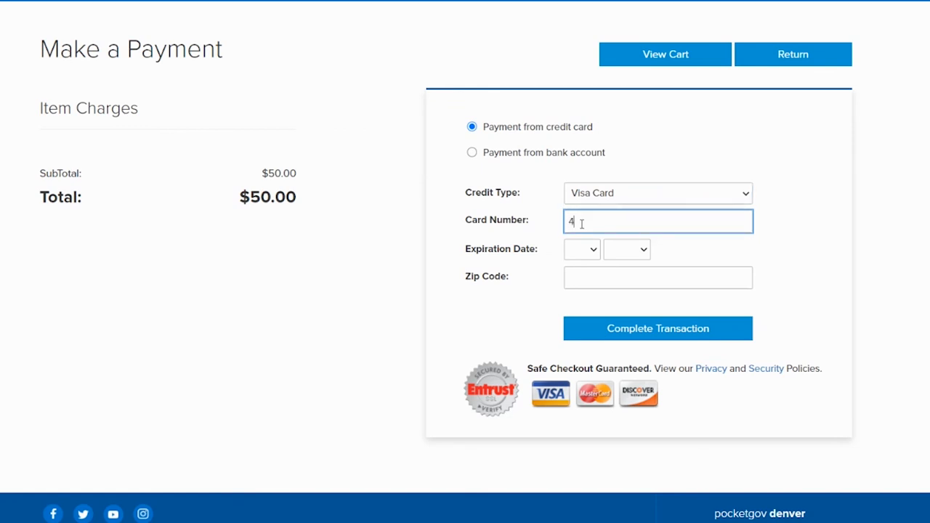
text(11111111111111)
- Set the card expiry to 04/2027, enter the billing zip code, and complete the transaction
click(588, 248)
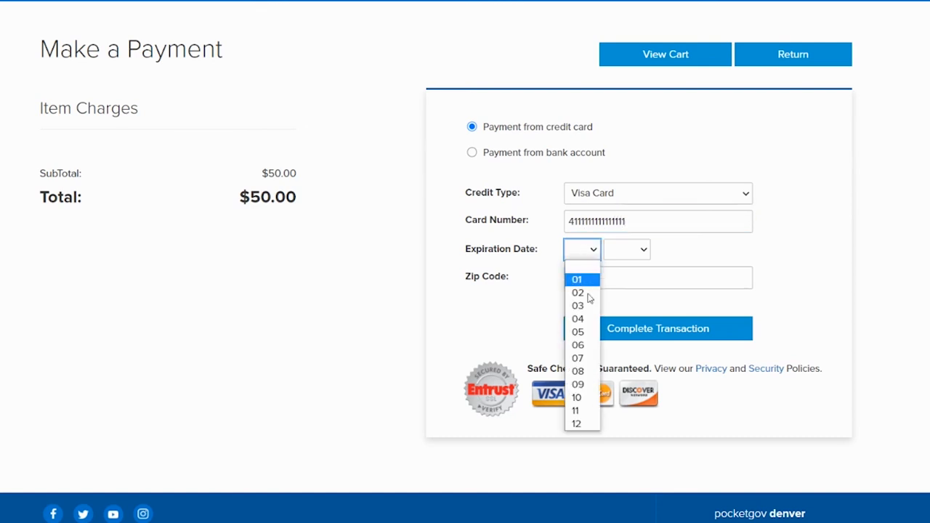
click(590, 315)
click(627, 249)
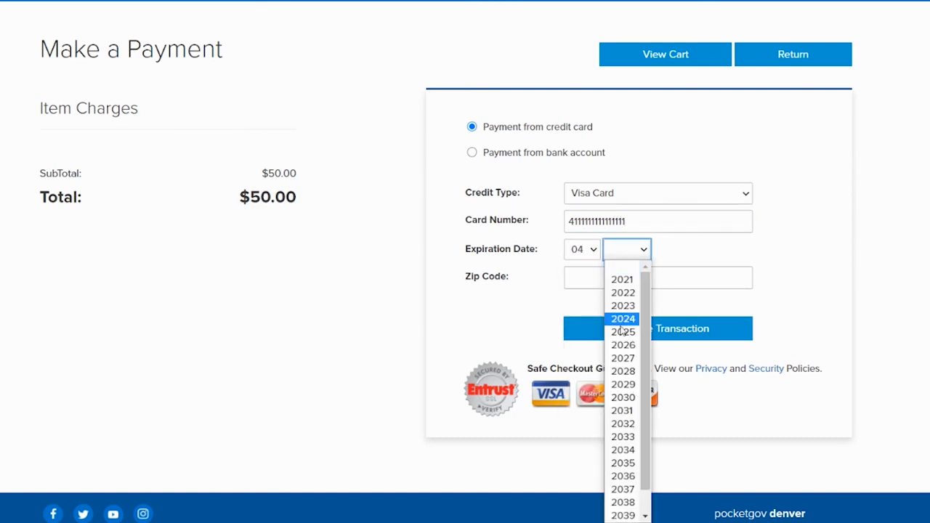
click(627, 356)
click(606, 283)
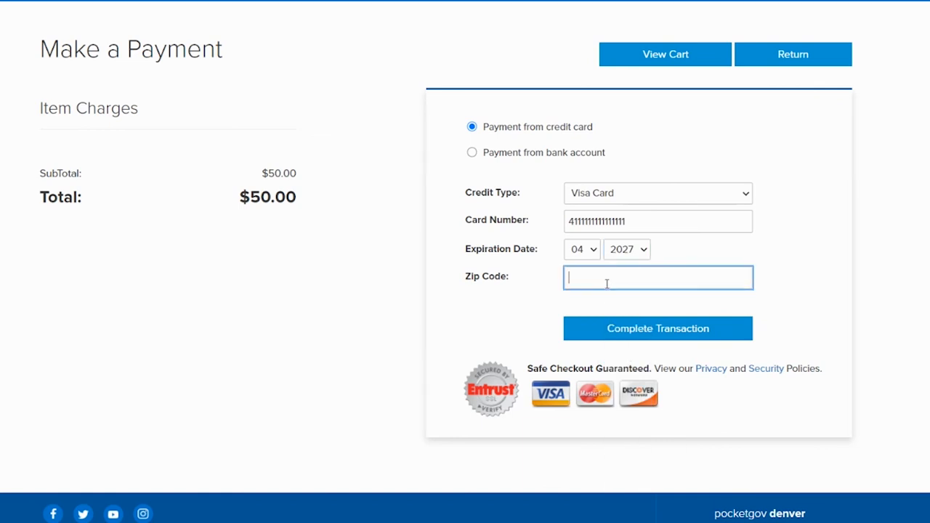
text(80202)
click(675, 331)
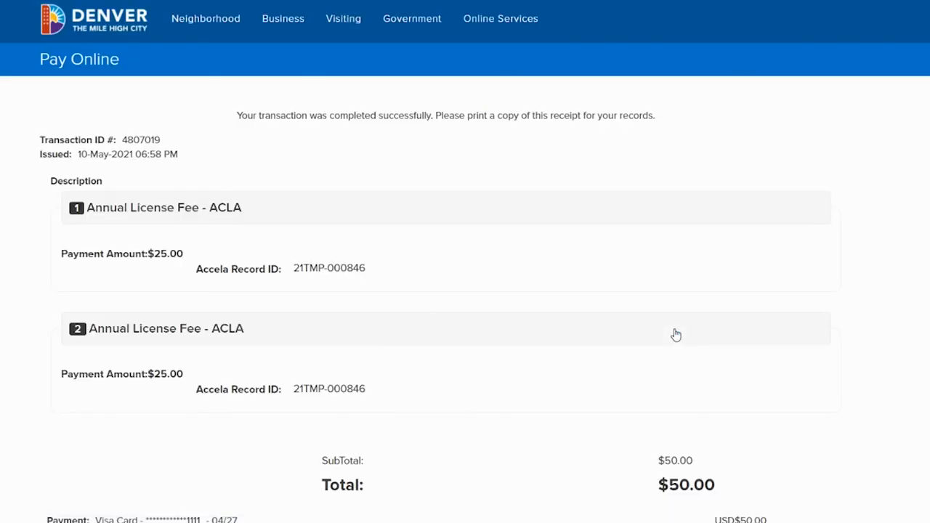